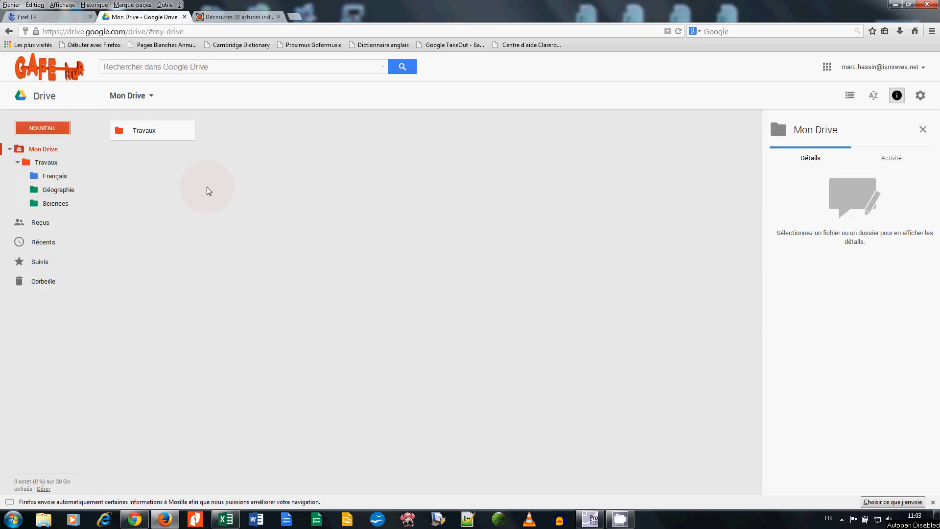
Step: Create a new Google Docs document in Mon Drive and rename it "Mon premier document"
click(43, 129)
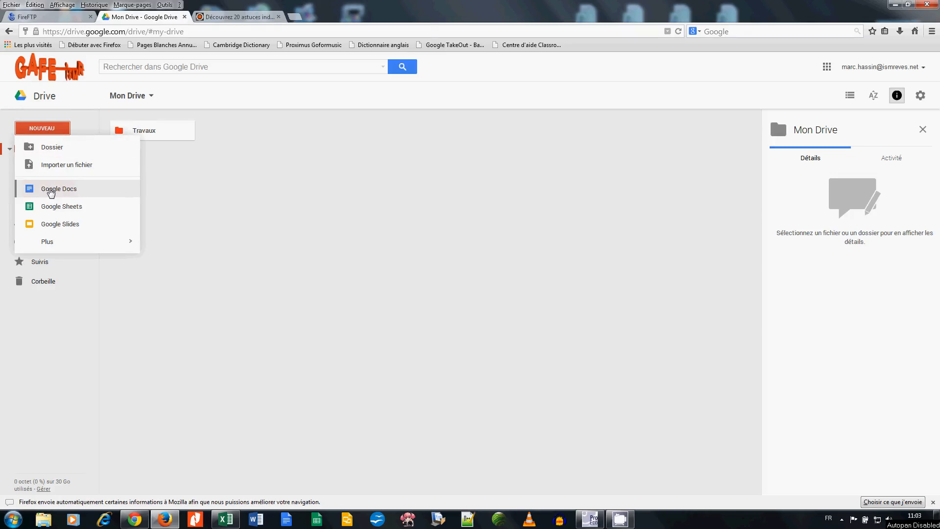
click(51, 190)
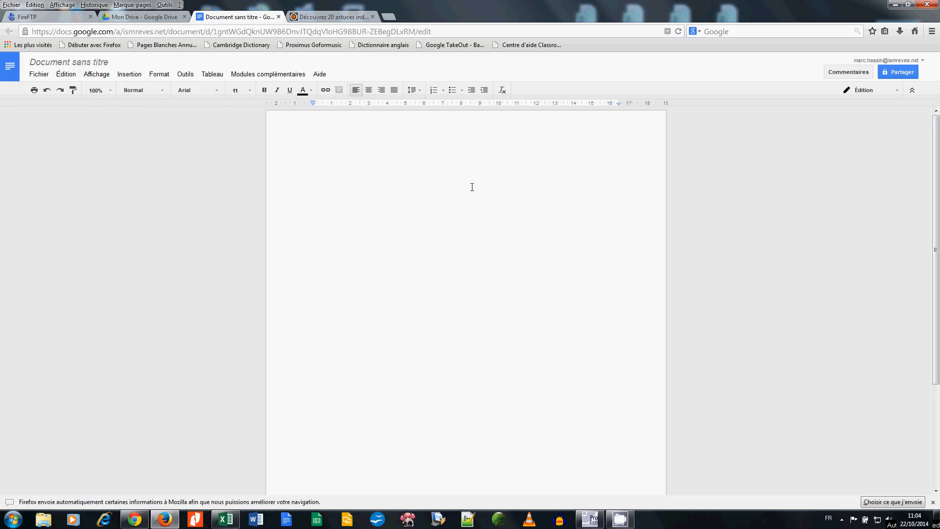
click(57, 65)
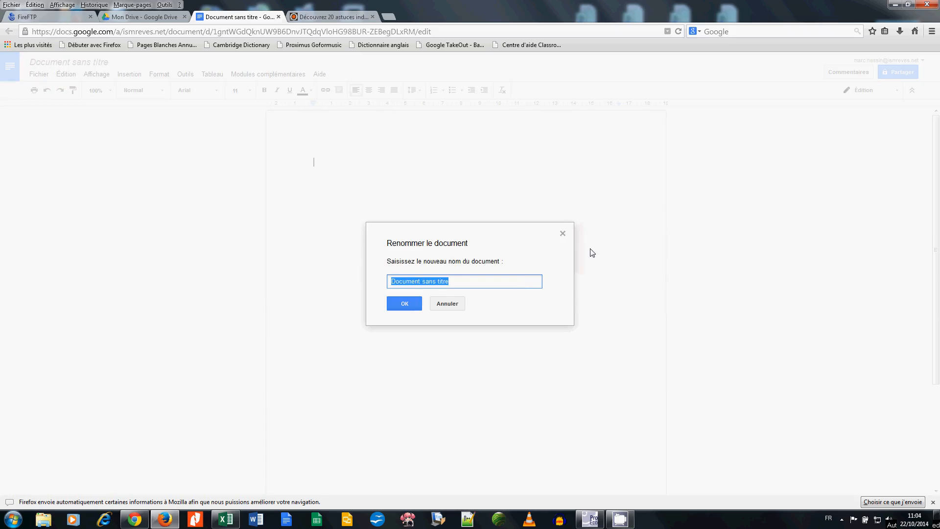
text(Mon premier document)
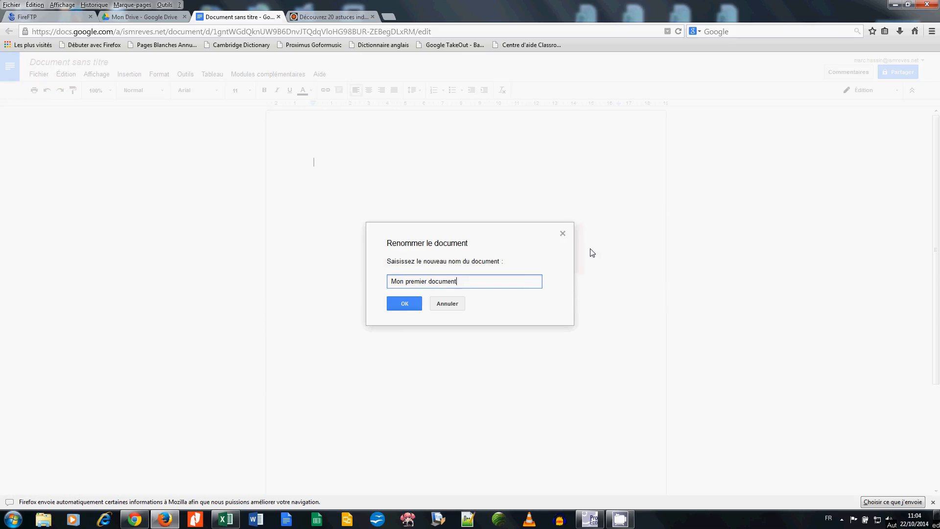
click(405, 303)
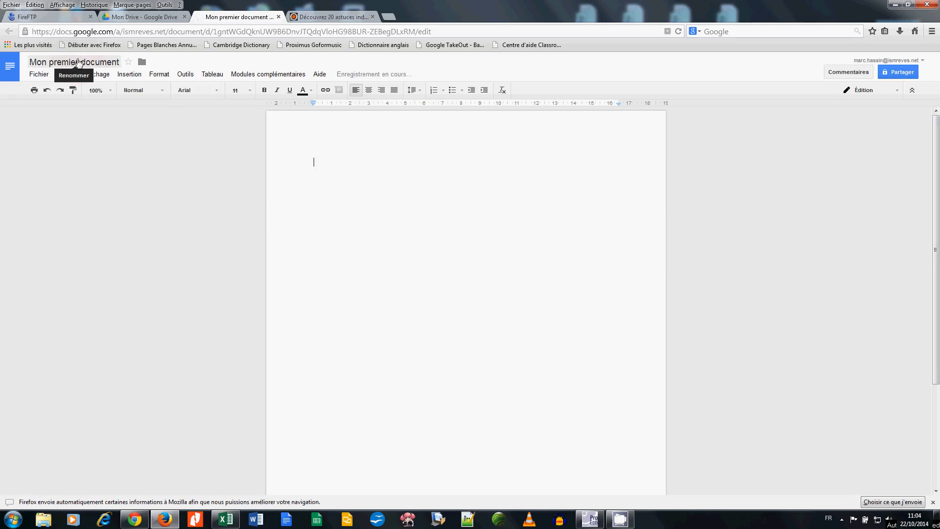
click(366, 167)
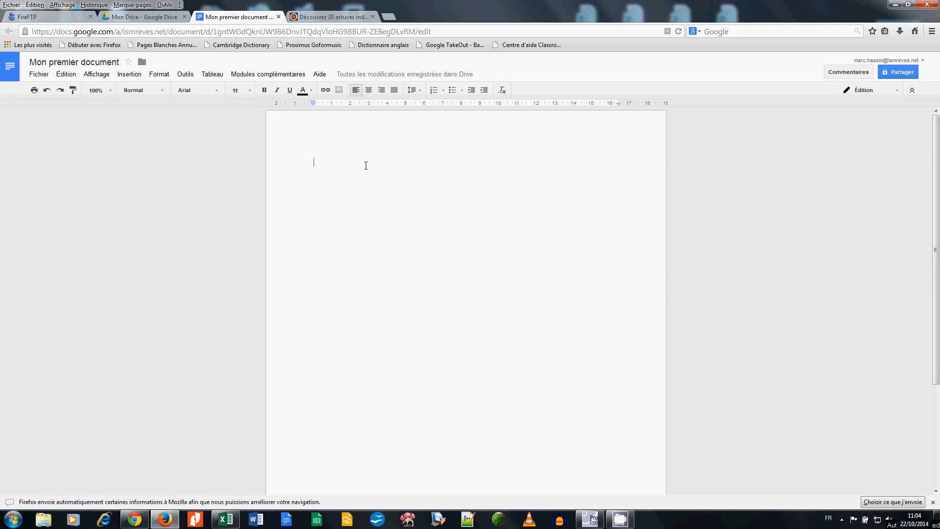
Step: In the page setup, set the paper size to A4 (21 x 29,7 cm) and choose a light blue page colour
click(39, 76)
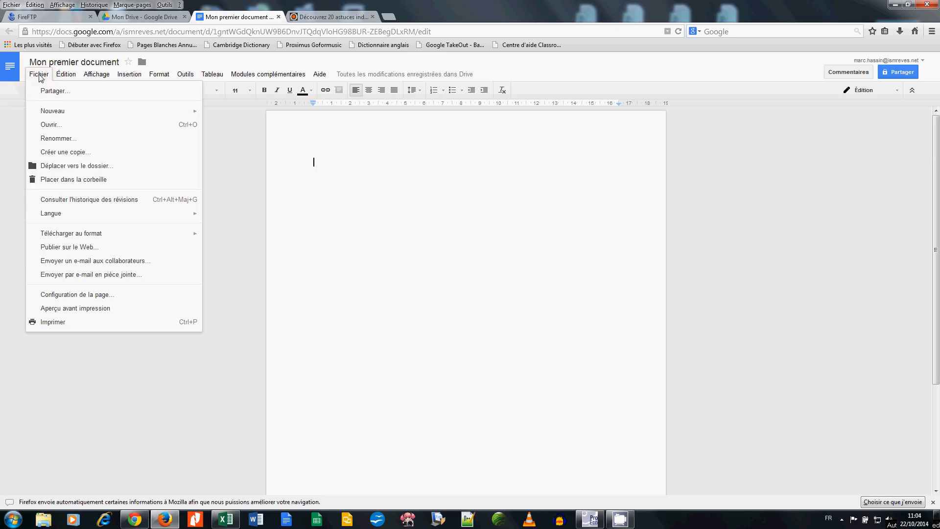
click(75, 295)
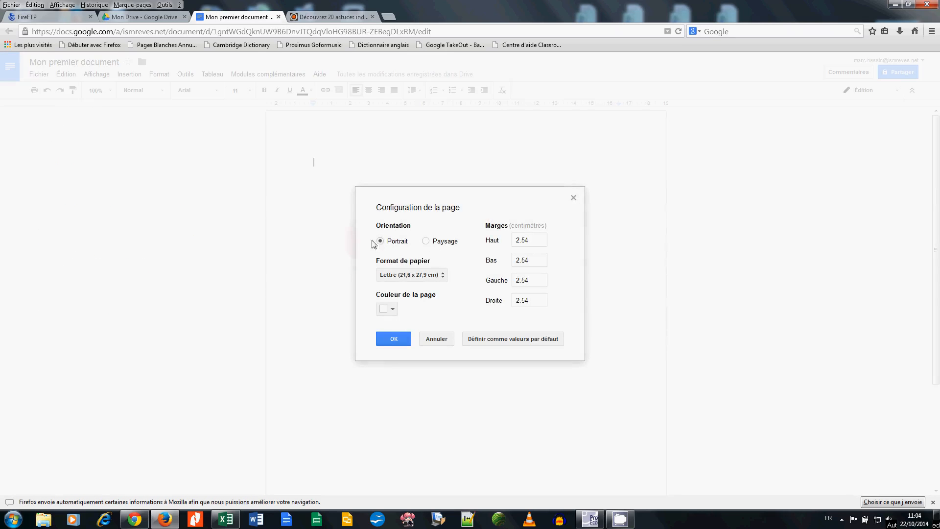
click(443, 277)
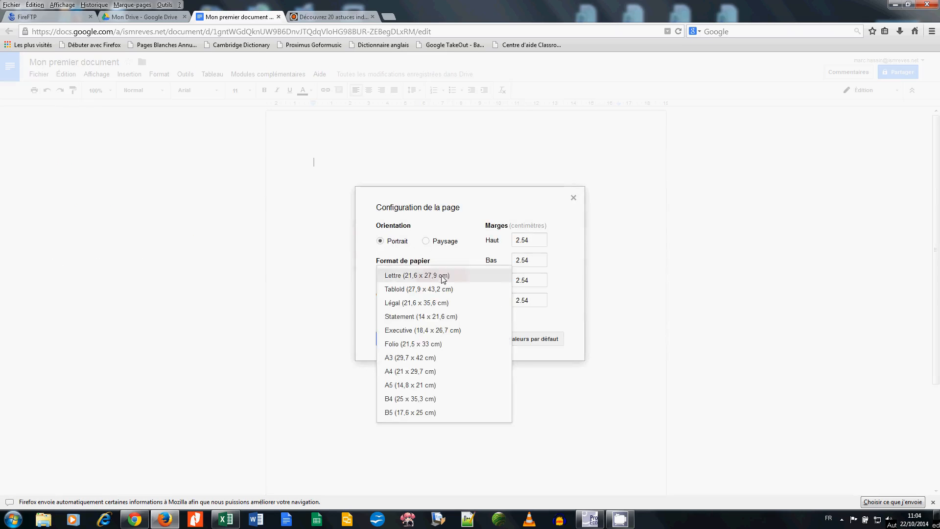
click(426, 373)
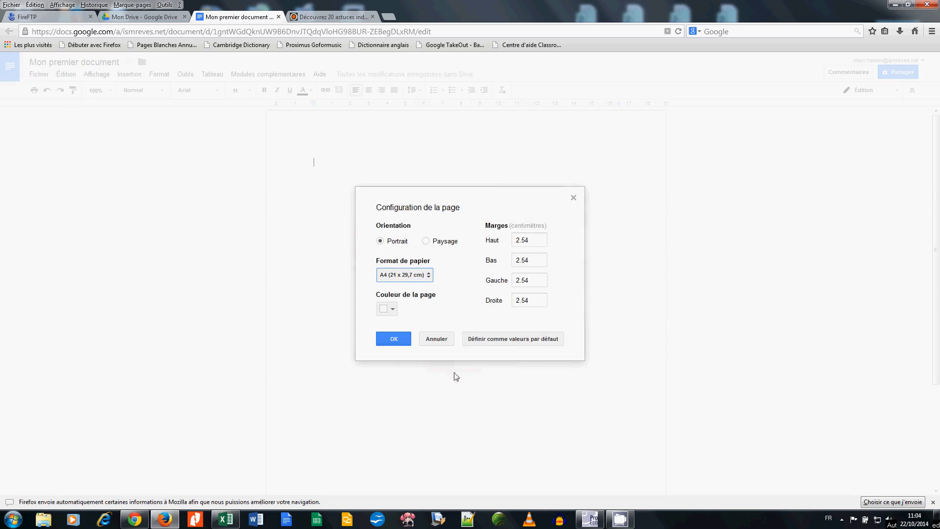
click(393, 310)
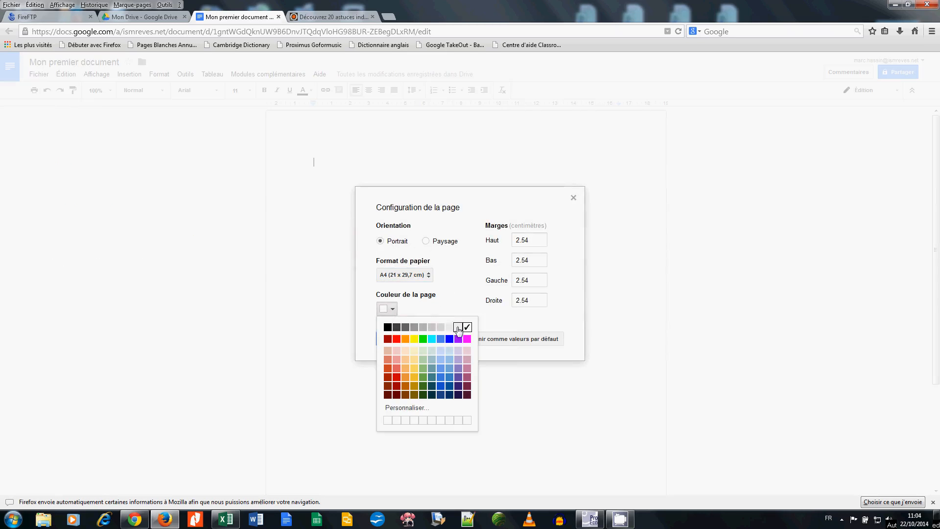
click(449, 351)
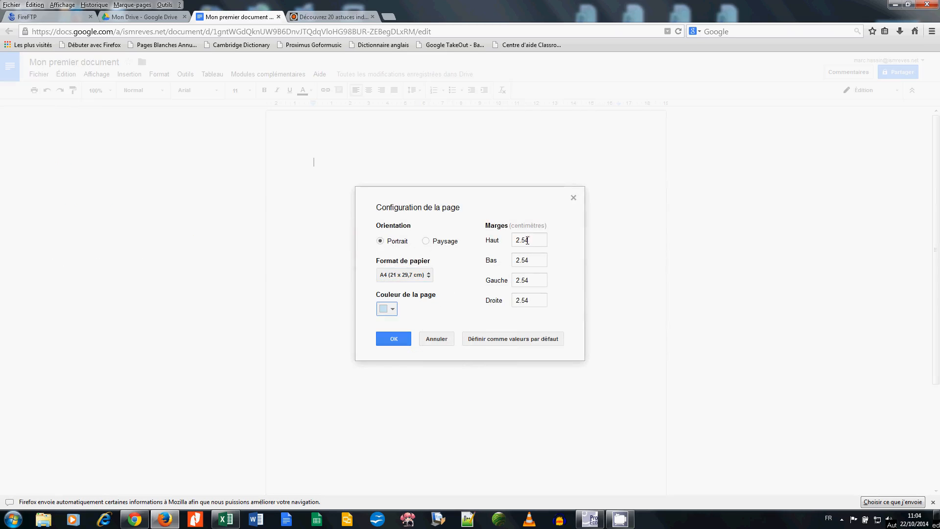
Step: Set the page margins to 1.7 cm at top and bottom, 2 cm on the left and 1.5 cm on the right, and apply the setup
drag(530, 240, 517, 240)
text(1.7)
key(Tab)
text(1.7)
key(Tab)
text(2)
key(Tab)
text(1.5)
click(394, 341)
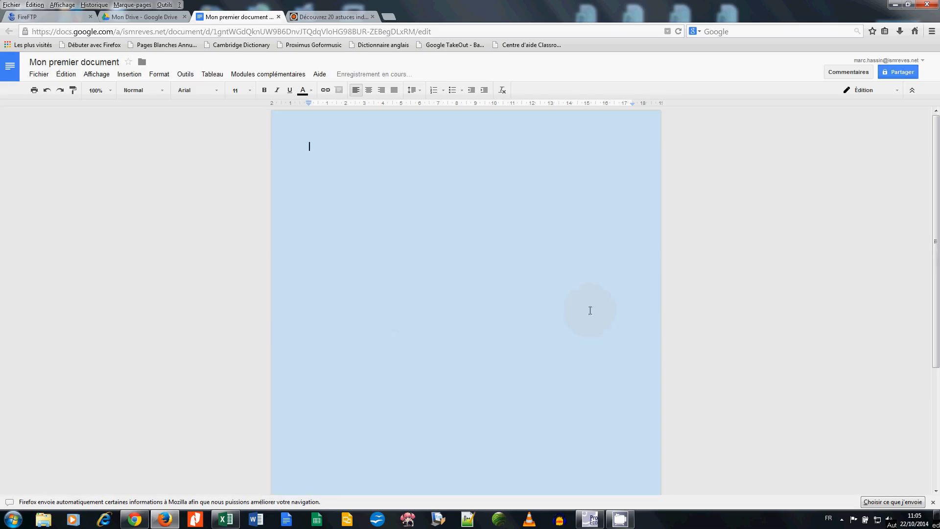
Step: Set the document's page colour back to white in the page setup
click(47, 76)
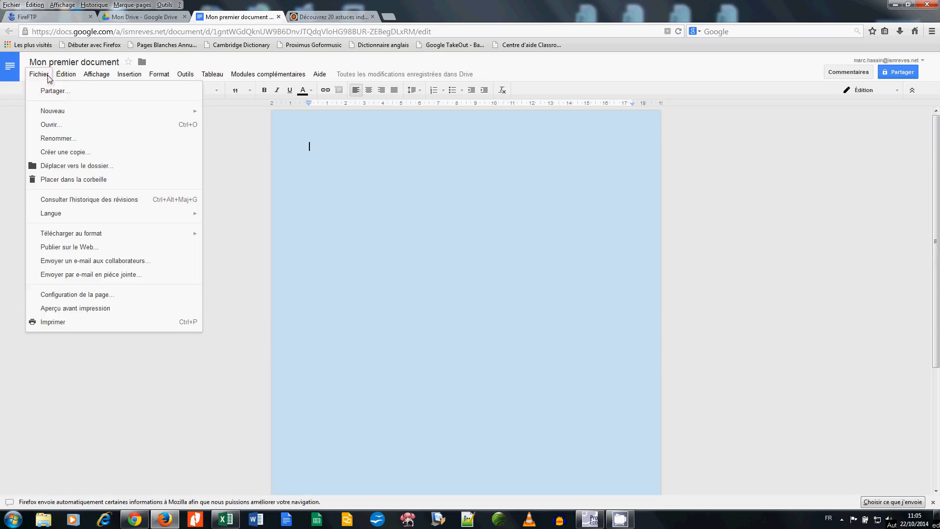
click(84, 294)
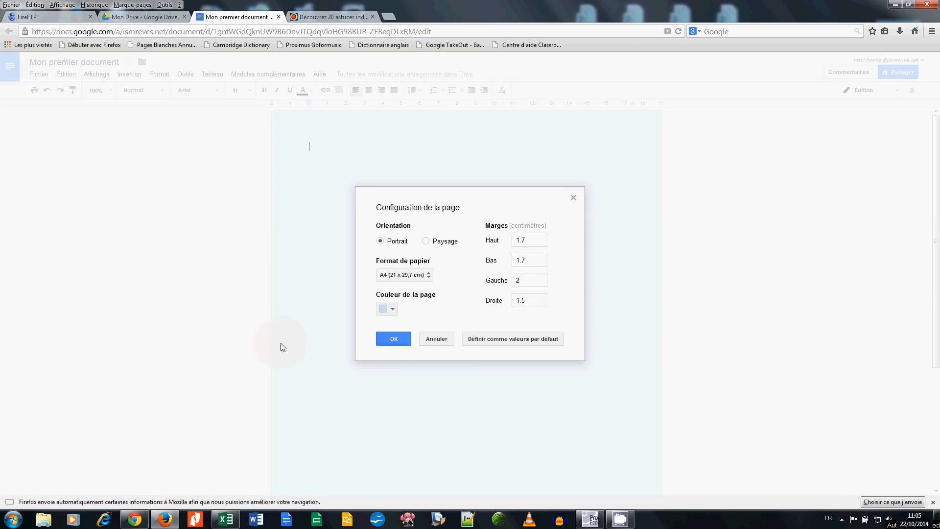
click(389, 309)
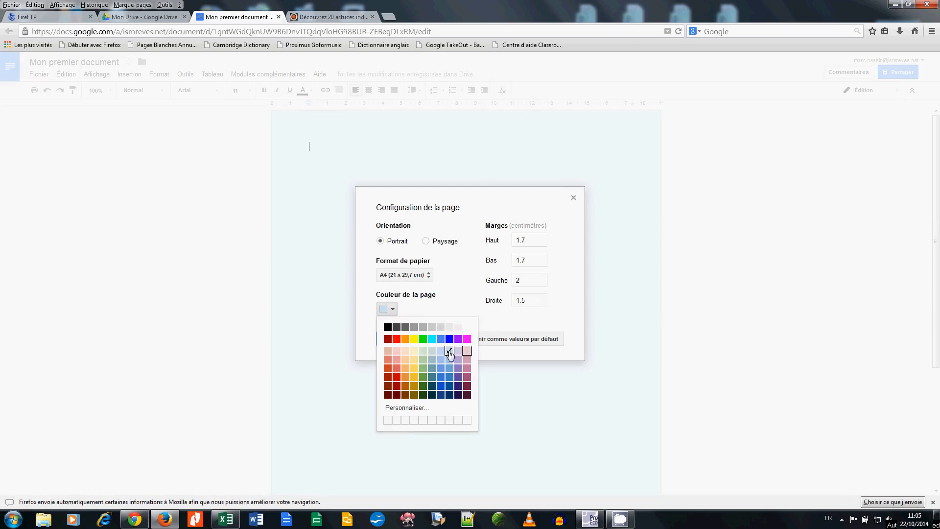
click(467, 327)
click(400, 339)
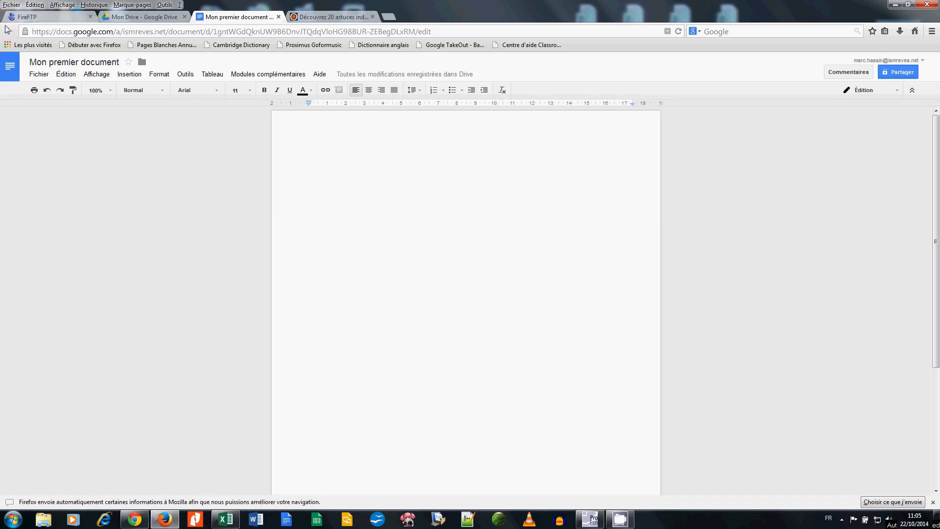
click(44, 74)
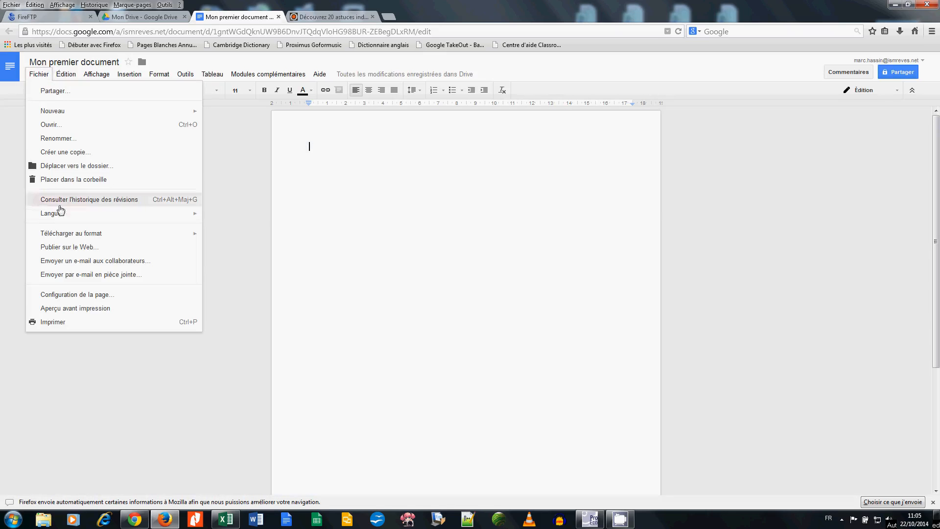
mouse_move(67, 235)
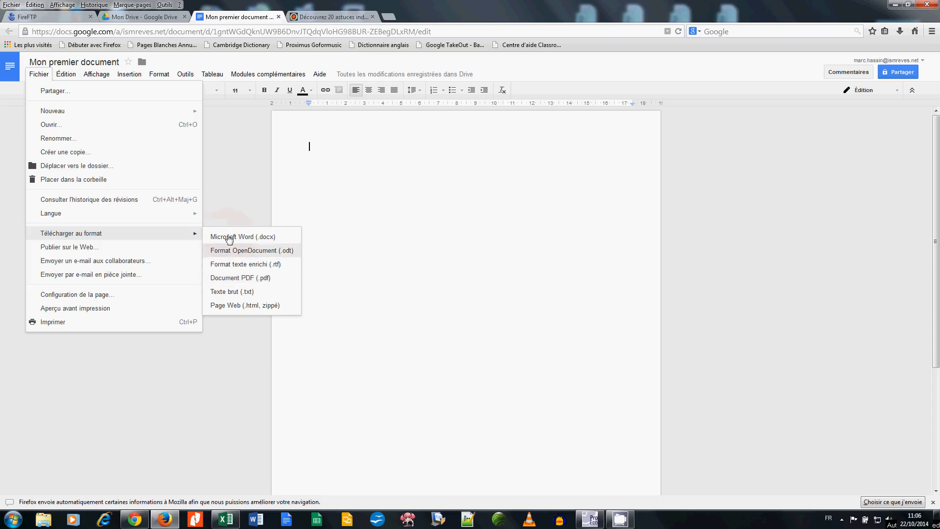
click(223, 170)
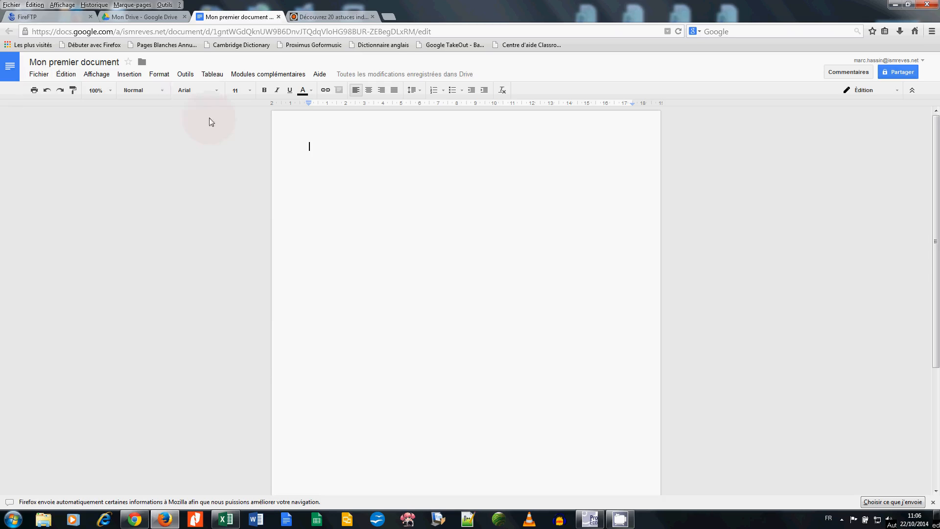
Step: Review the automatic replacements in the preferences and insert a copyright symbol in the document using the (c) replacement
click(188, 76)
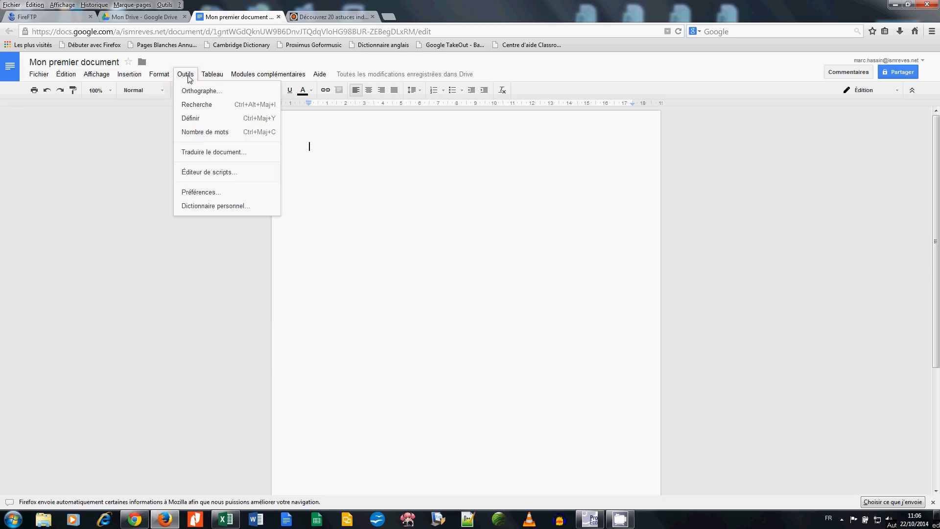
click(202, 193)
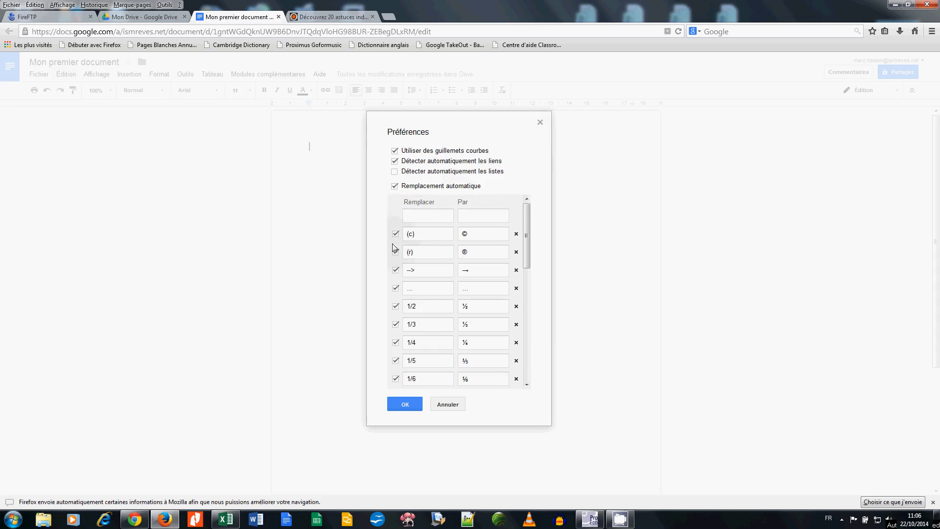
click(406, 406)
text((c))
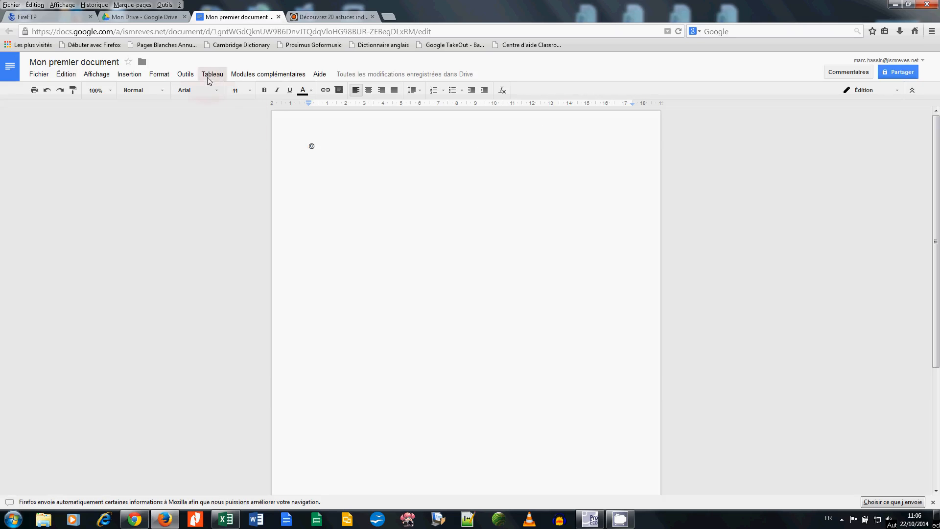
Step: Add an automatic replacement in the preferences that changes [au] to [ai], keeping automatic replacement enabled
click(186, 76)
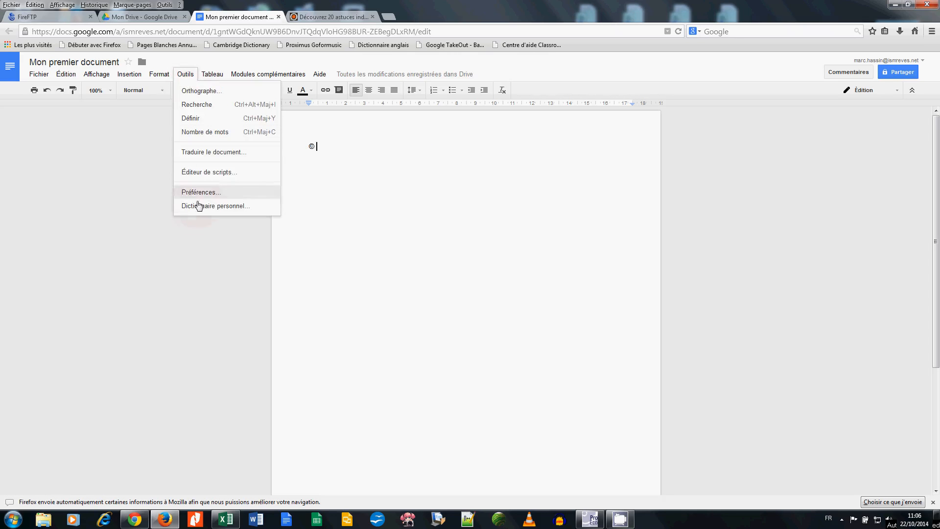
click(190, 193)
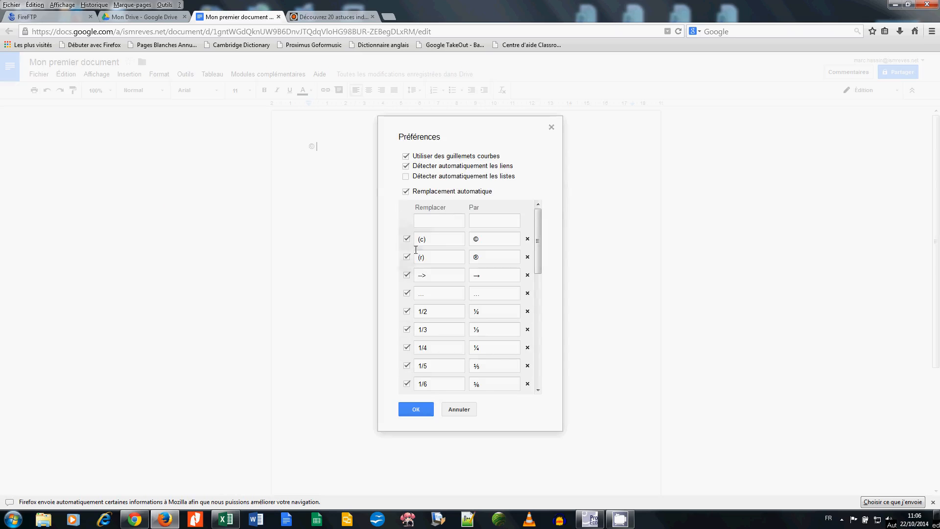
click(406, 191)
click(406, 192)
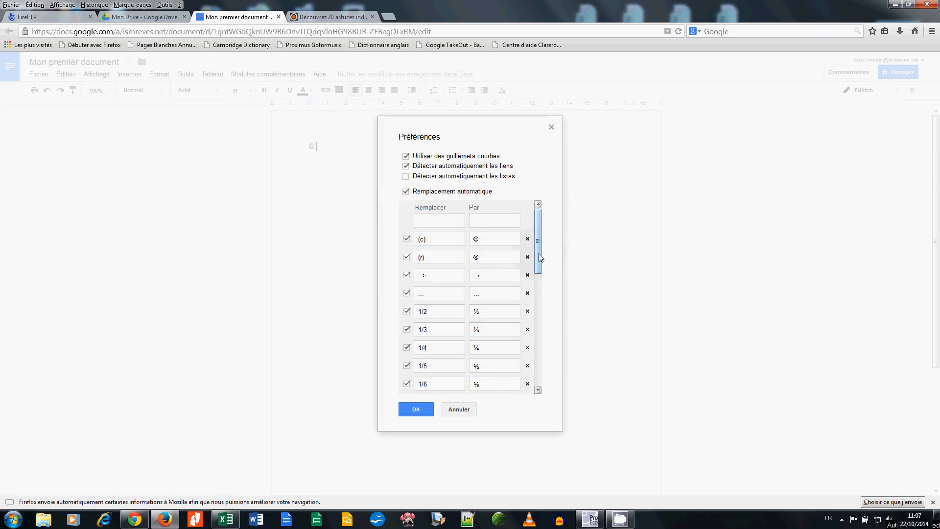
click(438, 221)
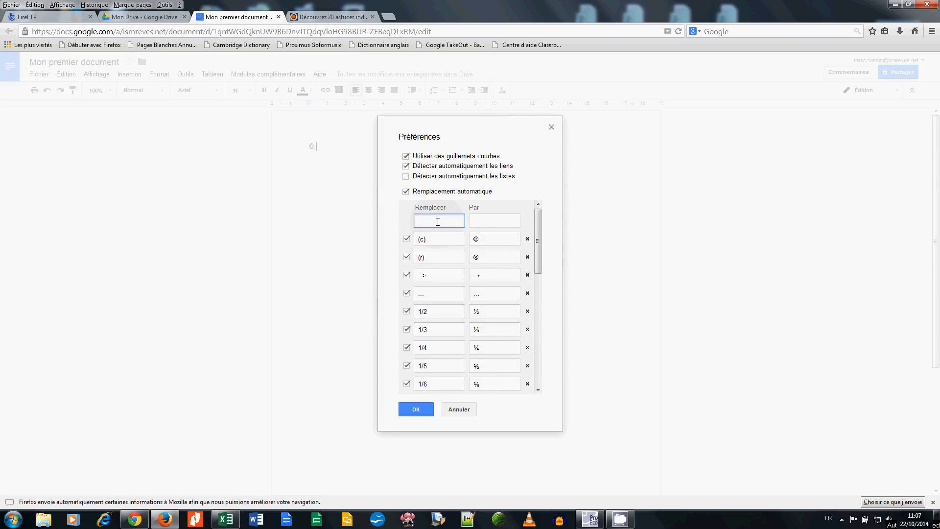
text(()
text(au)
text(])
key(Tab)
text([ai])
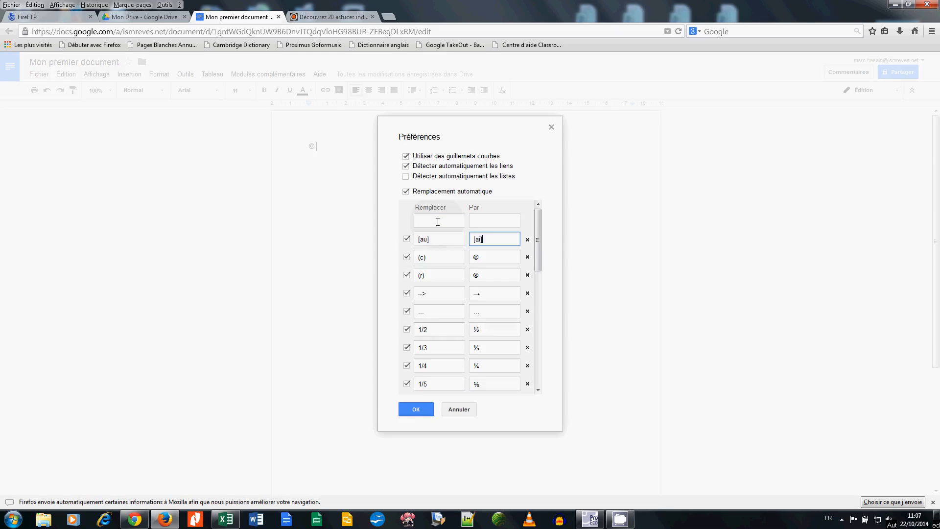
click(406, 410)
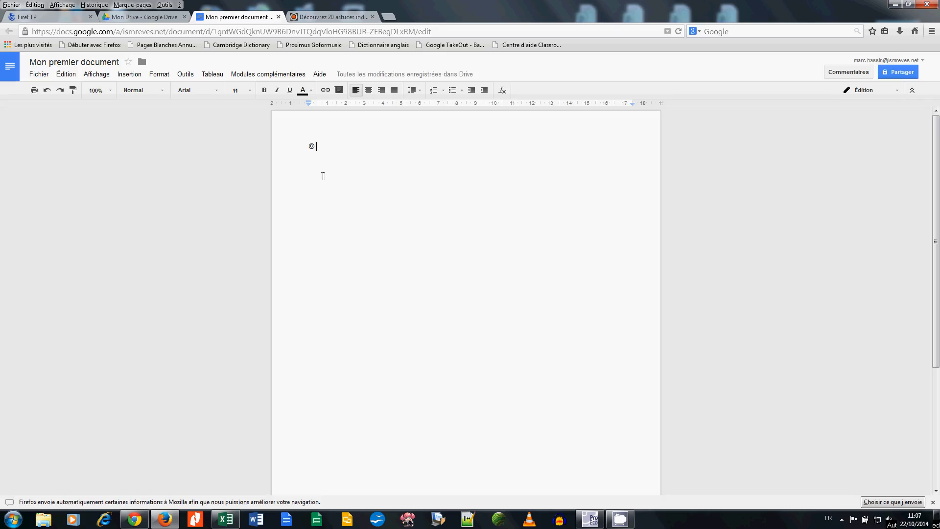
Step: Insert "[ai]" after the copyright symbol on the document's first line
text([au)
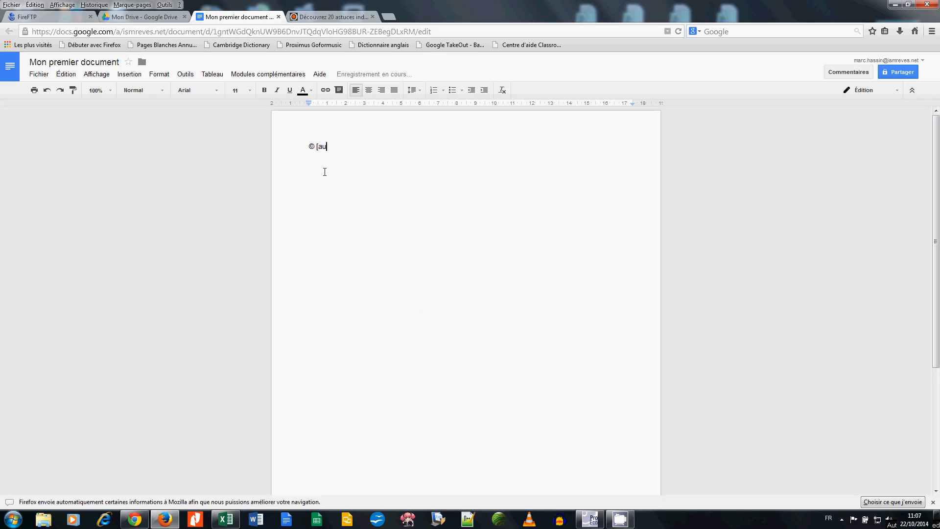
key(BackSpace)
text(i])
Step: Delete the [au] to [ai] entry from the automatic replacements in the preferences and save the change
click(190, 75)
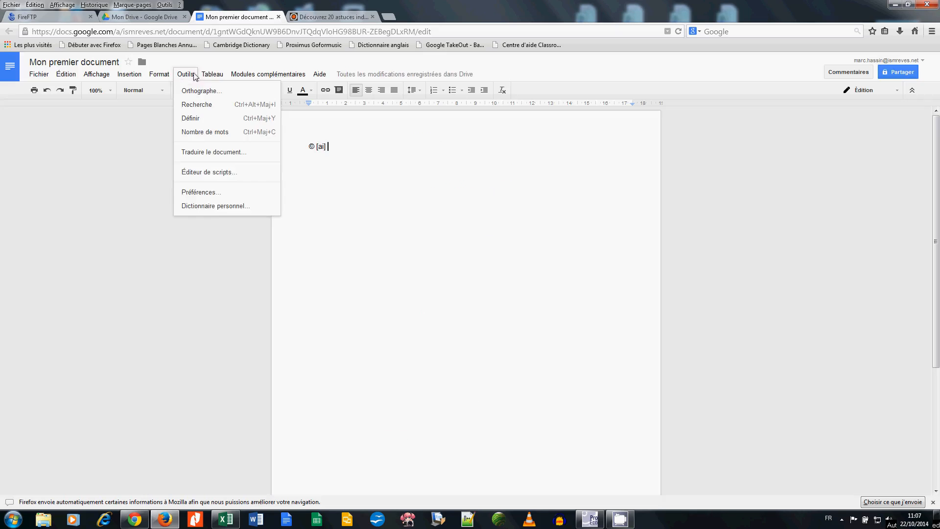
click(208, 193)
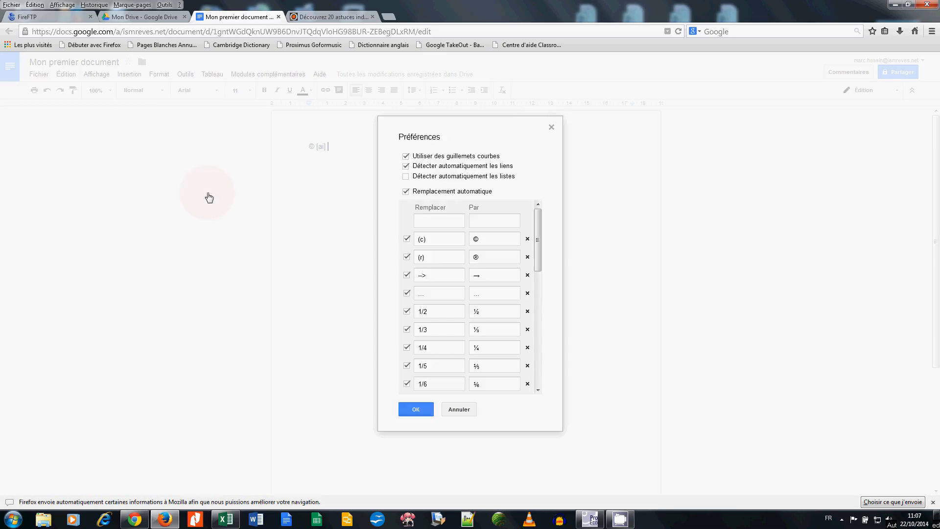
drag(538, 236, 545, 352)
click(407, 348)
click(407, 349)
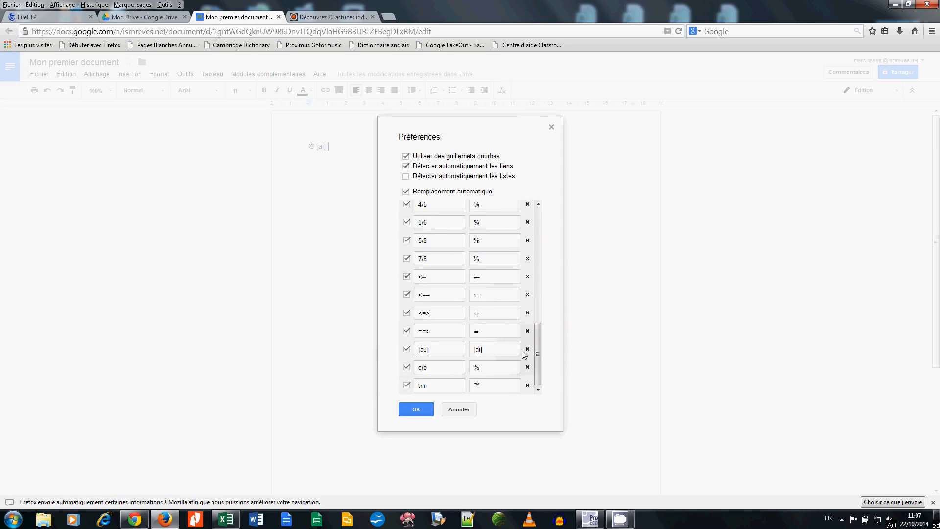
click(527, 349)
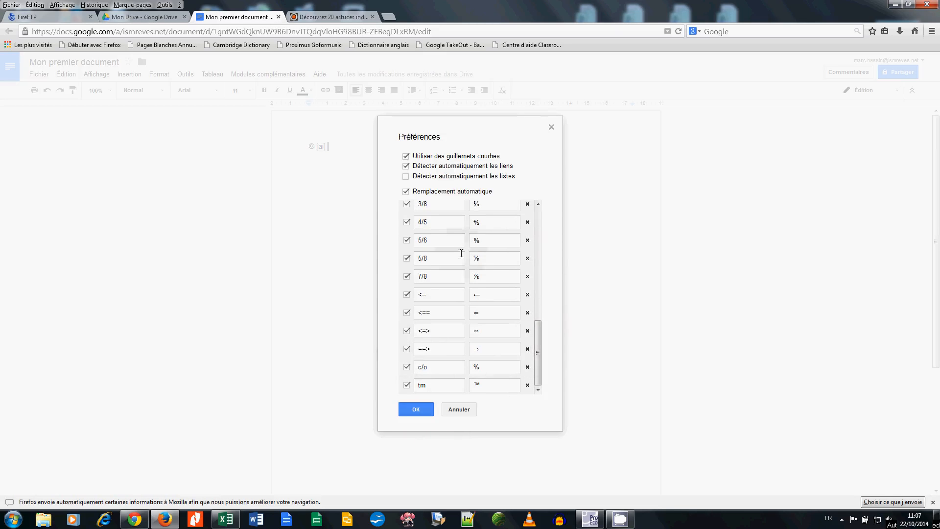
click(427, 410)
Step: Insert a double arrow after [ai] using the ==> replacement
text(==>)
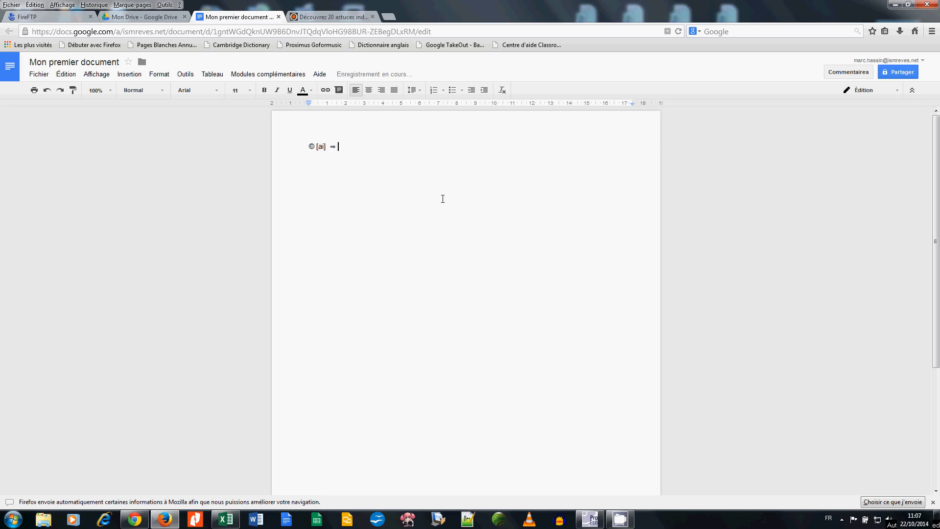
Step: Insert a two-thirds fraction after the double arrow using the 2/3 replacement, and add two line breaks below
text(2/3)
key(Return)
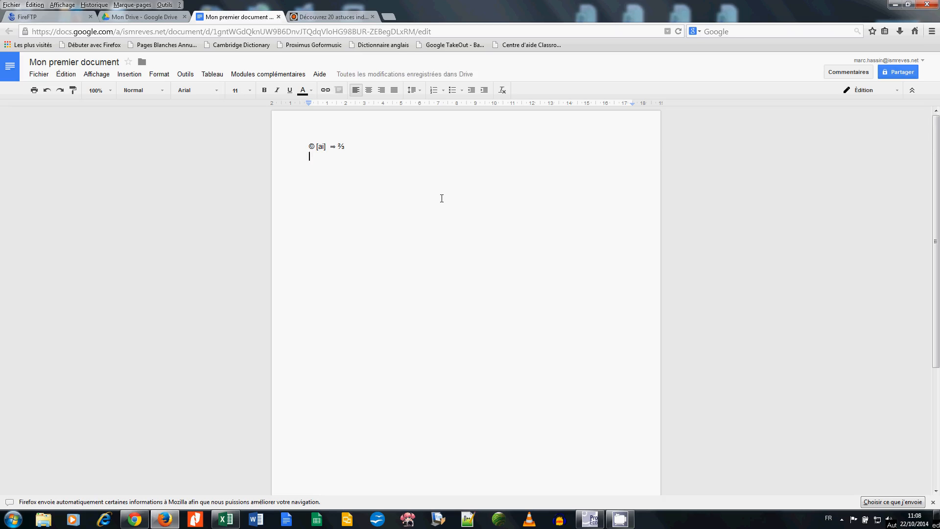
key(Return)
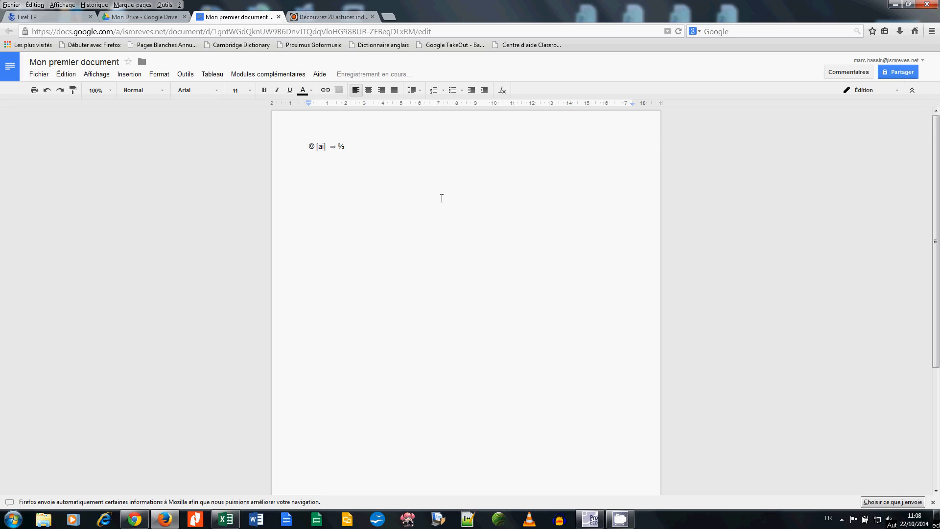
Step: Open the research tool and search all sources for "fleuve belgique"
click(185, 75)
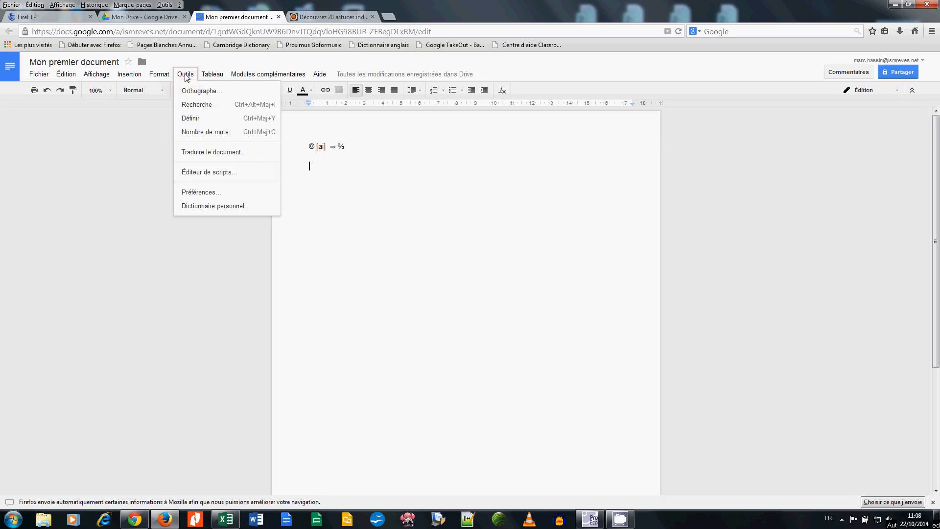
click(220, 109)
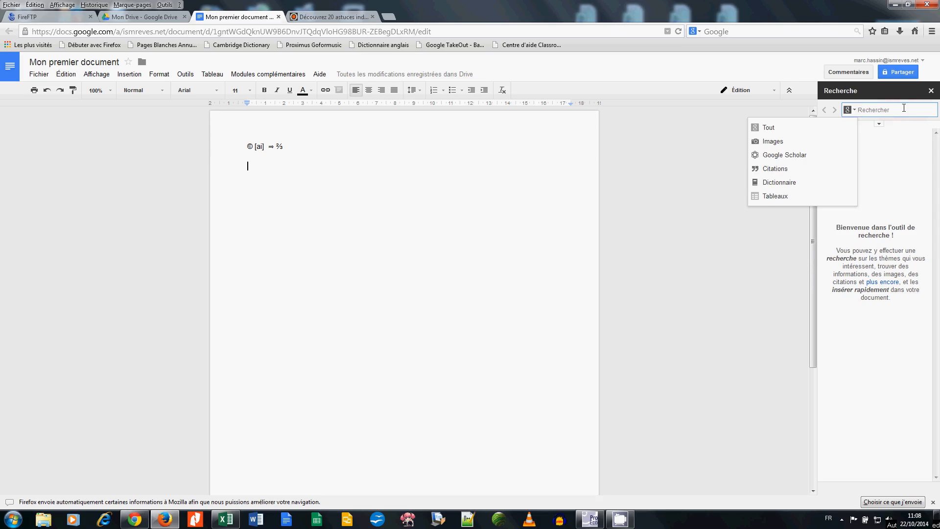
text(fleuve)
key(Return)
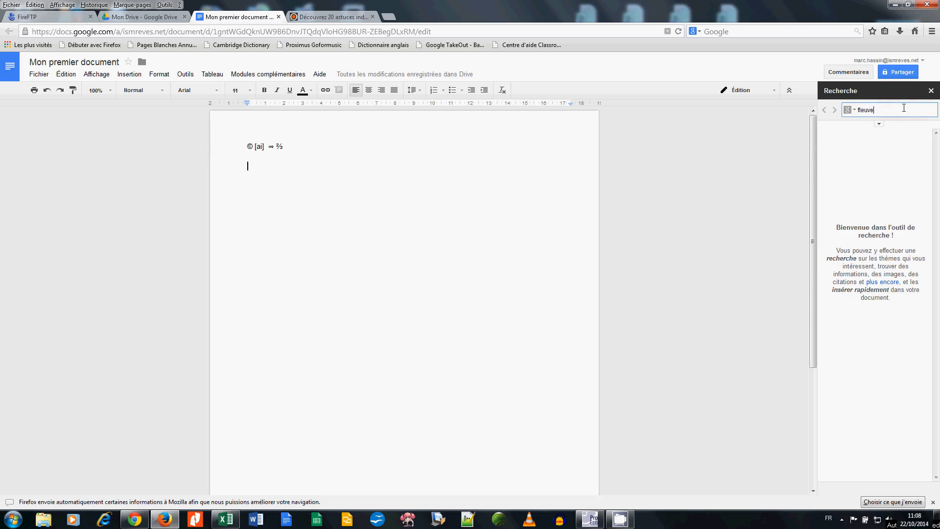
text(belgique)
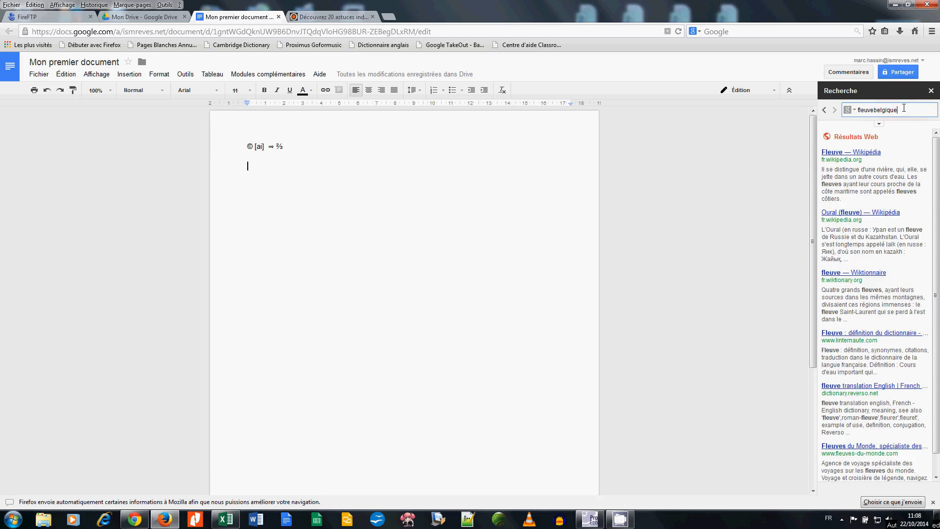
key(Return)
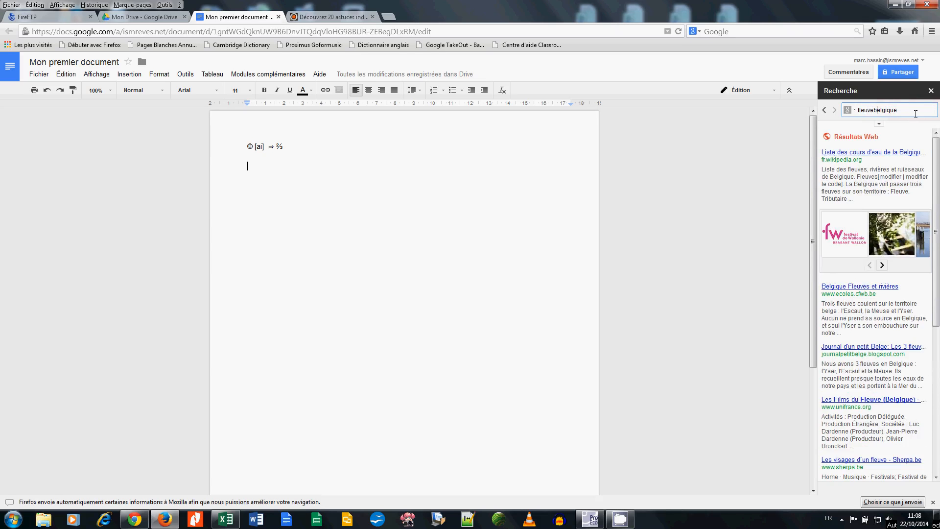
key(Return)
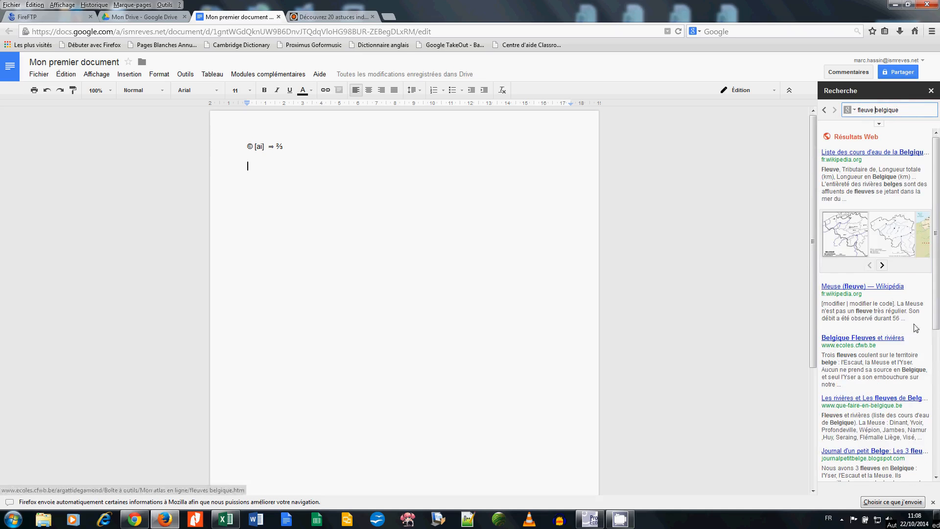
Step: Insert the first image result, the map of Belgium's provinces, below the document's first line
mouse_move(935, 265)
mouse_down()
mouse_move(924, 404)
mouse_move(918, 261)
mouse_up()
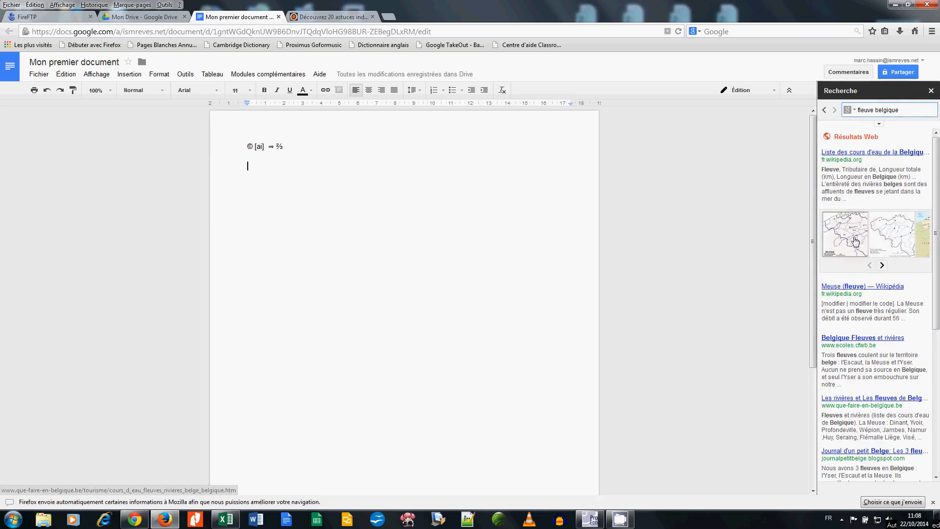
mouse_move(855, 241)
drag(855, 241, 310, 226)
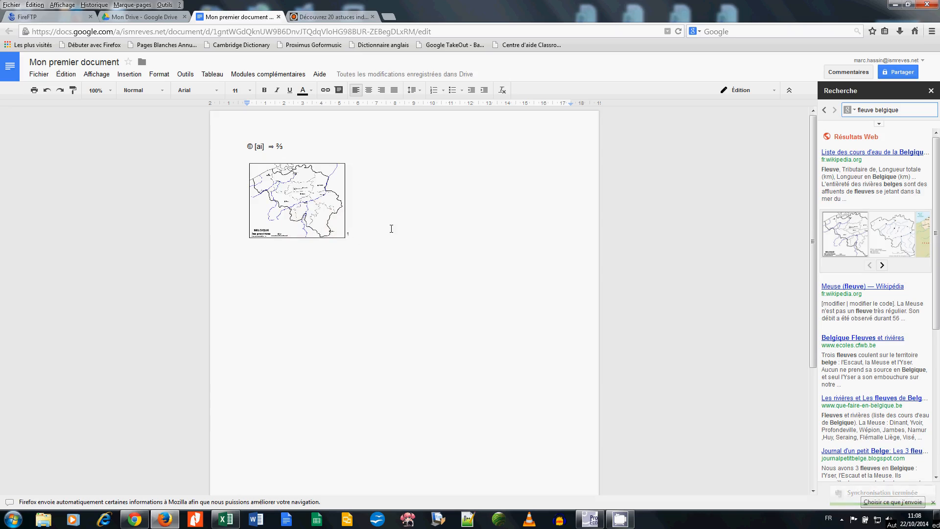
Step: Check the map's source footnote at the end of the page and delete its reference mark beside the map
scroll(427, 220, down, 2)
scroll(427, 219, down, 3)
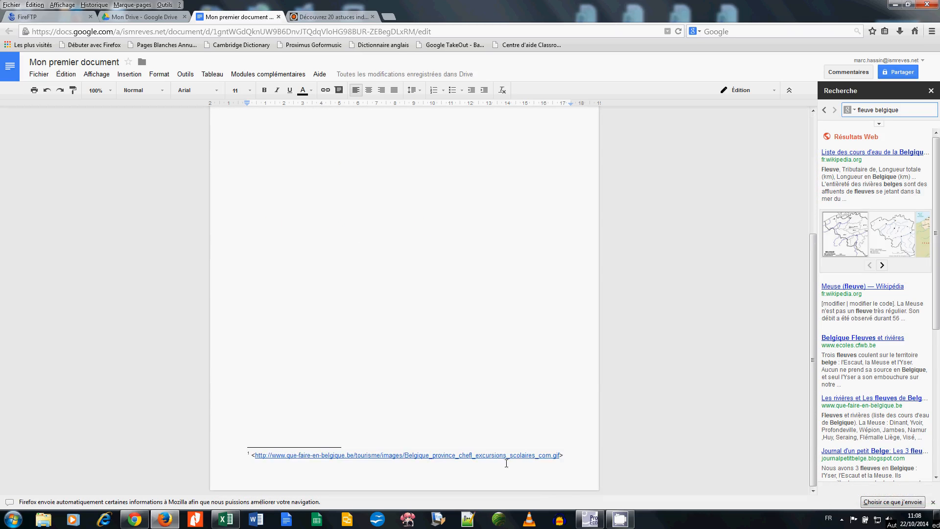
scroll(516, 378, up, 5)
scroll(515, 374, up, 1)
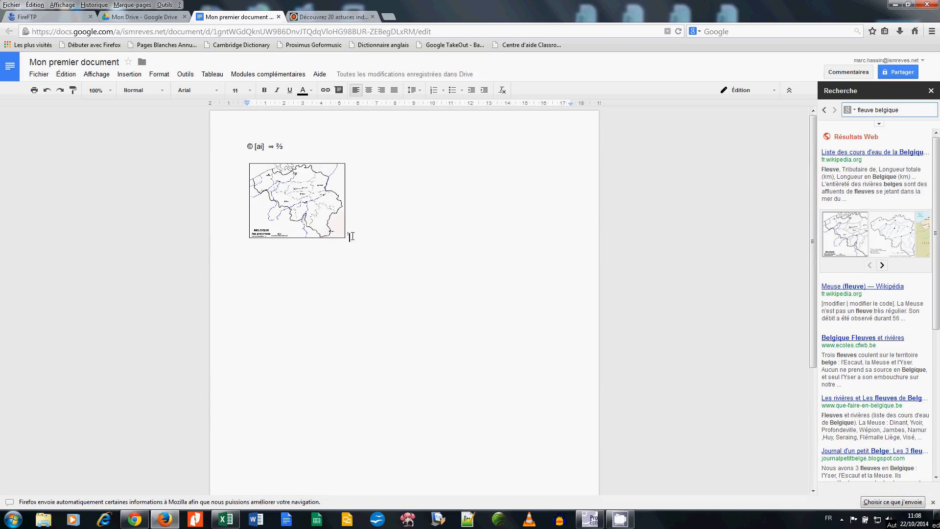
key(BackSpace)
Step: Enlarge the Belgium map proportionally to about 11 cm wide and add two line breaks after it
click(316, 208)
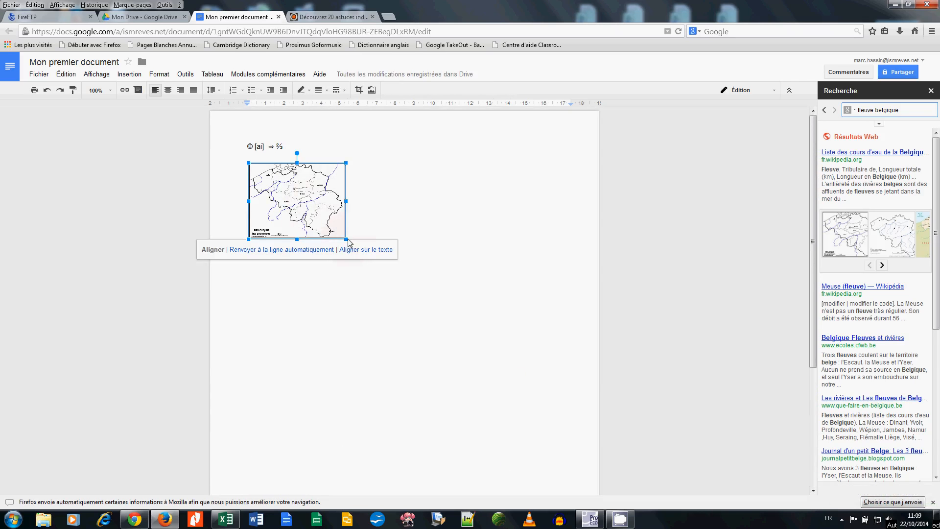
drag(347, 240, 460, 316)
click(485, 276)
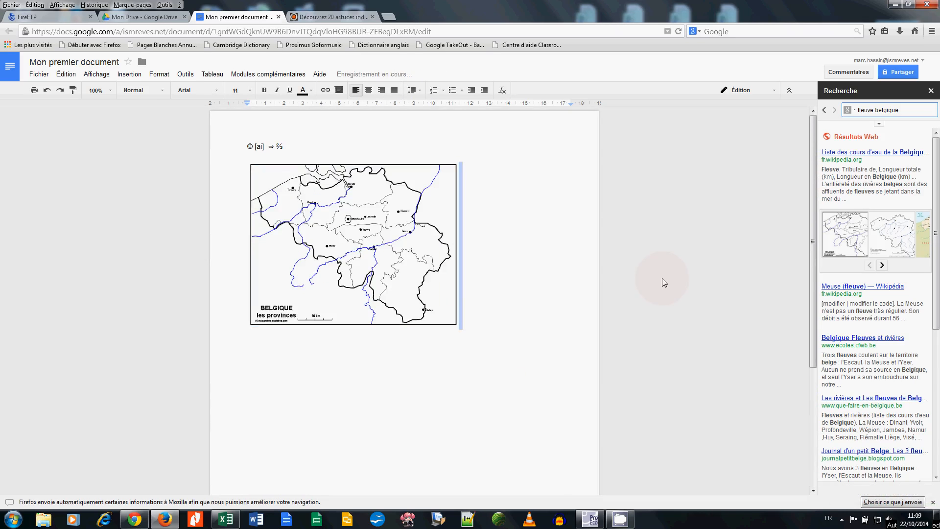
key(Return)
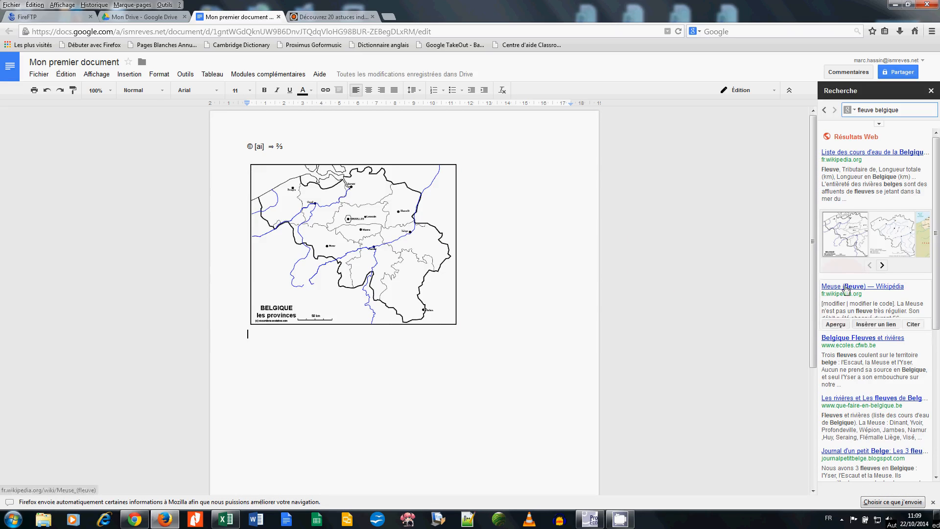
mouse_move(853, 339)
mouse_move(866, 398)
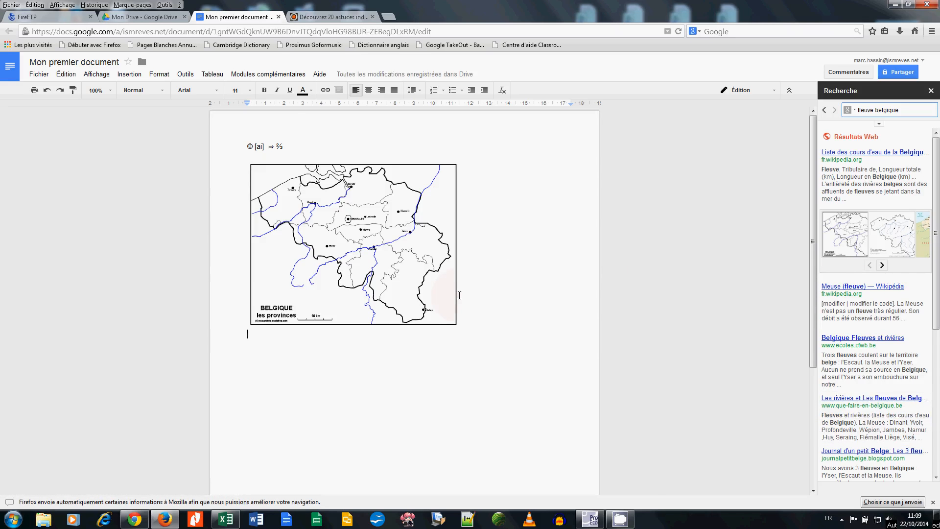
key(Return)
click(161, 76)
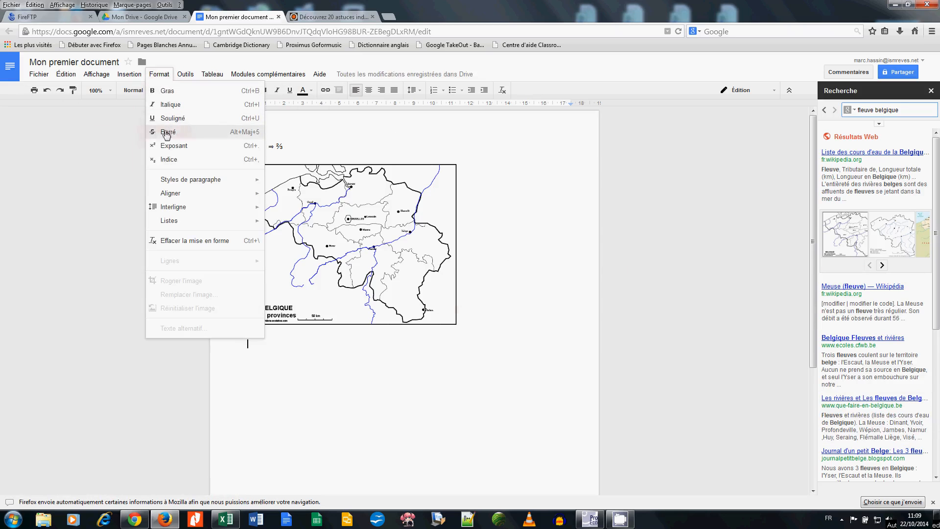
click(322, 407)
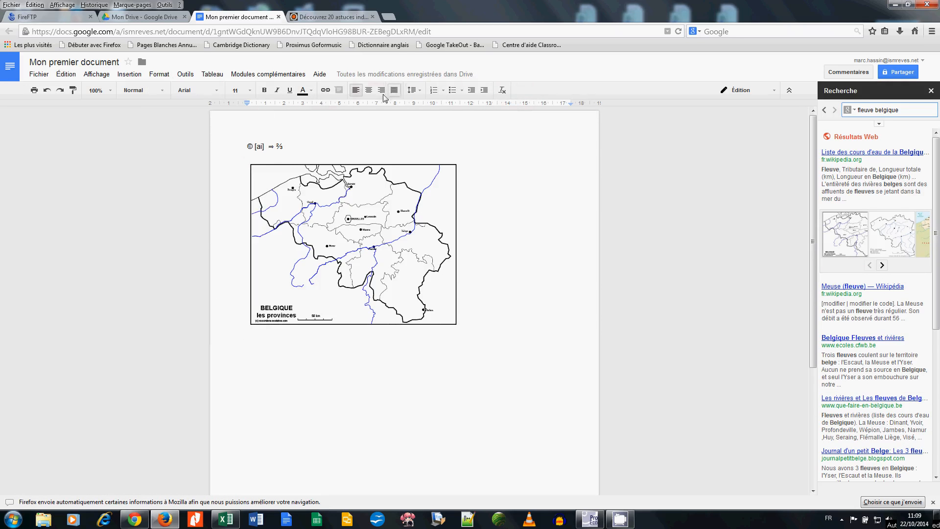
click(161, 90)
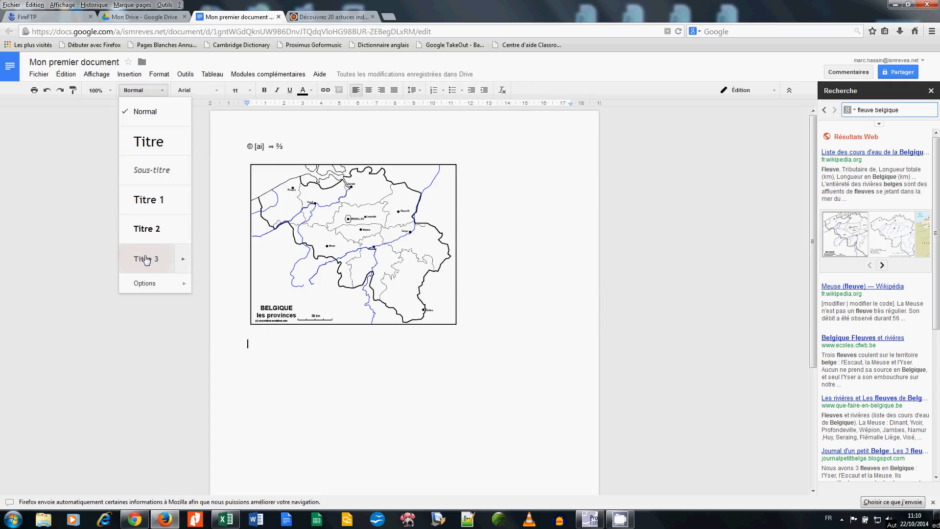
click(267, 347)
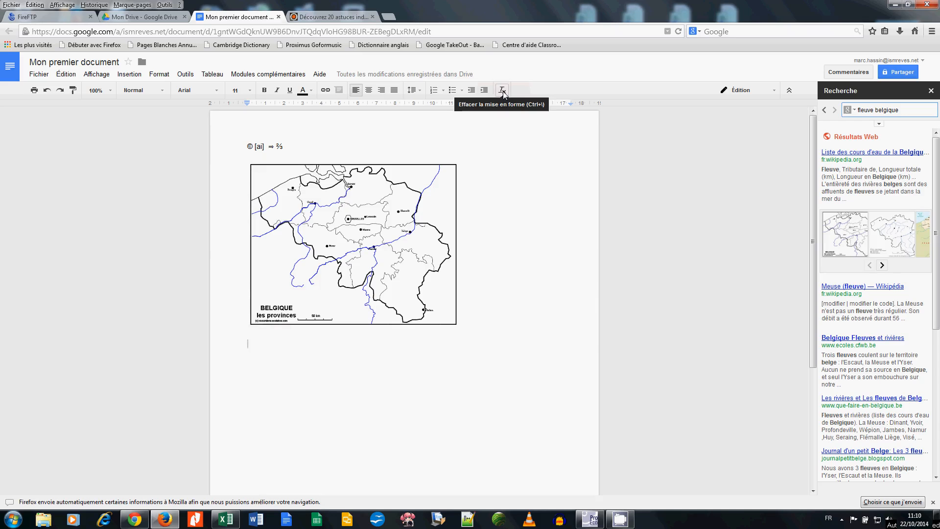
Step: Copy the "20 trucs et astuces Gmail" title and introduction from the memoclic page and paste them below the map
key(Return)
click(314, 17)
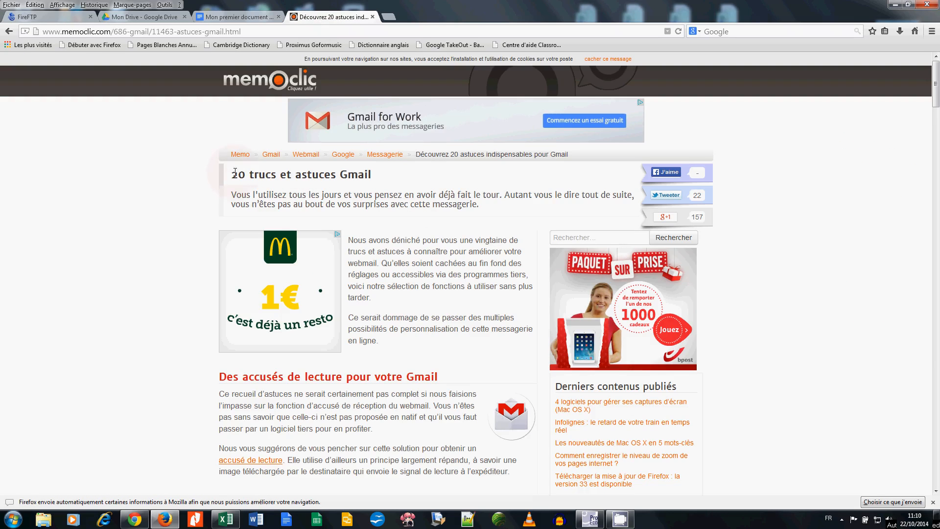
drag(233, 174, 492, 204)
key(ctrl+c)
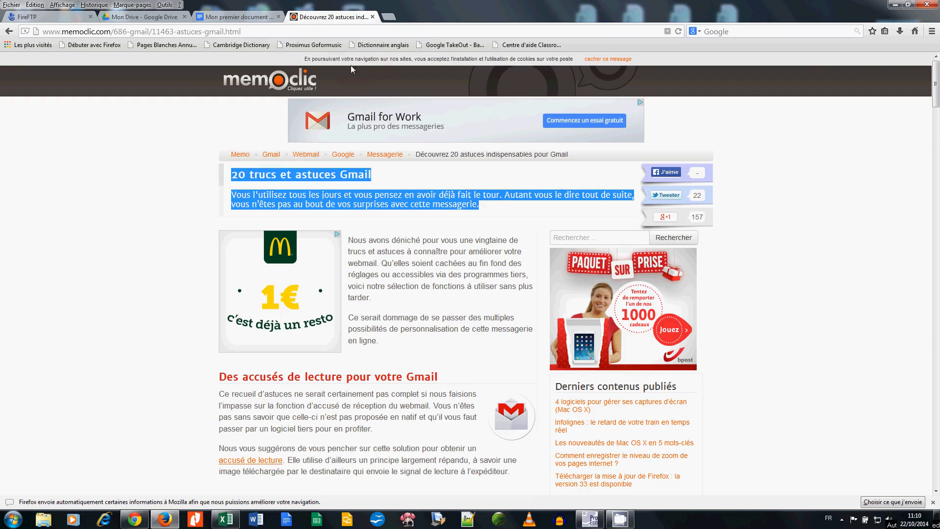
click(255, 16)
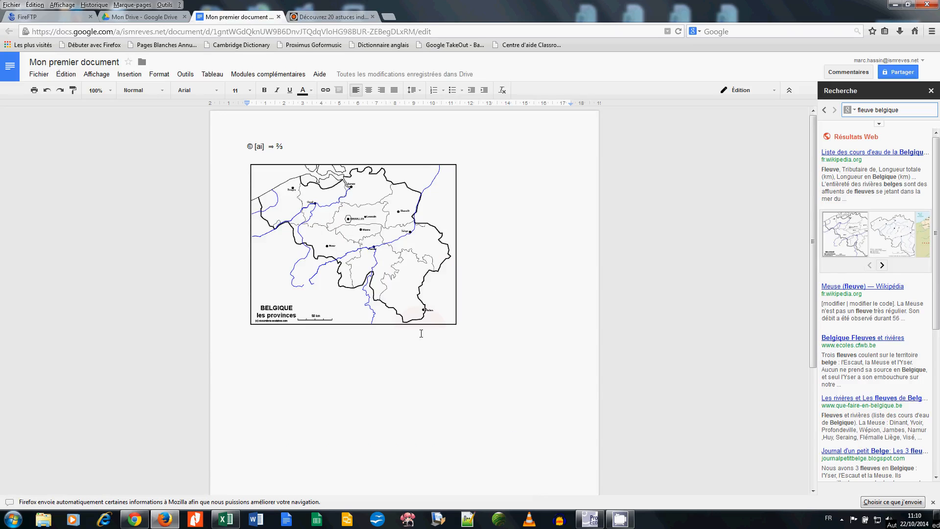
key(ctrl+v)
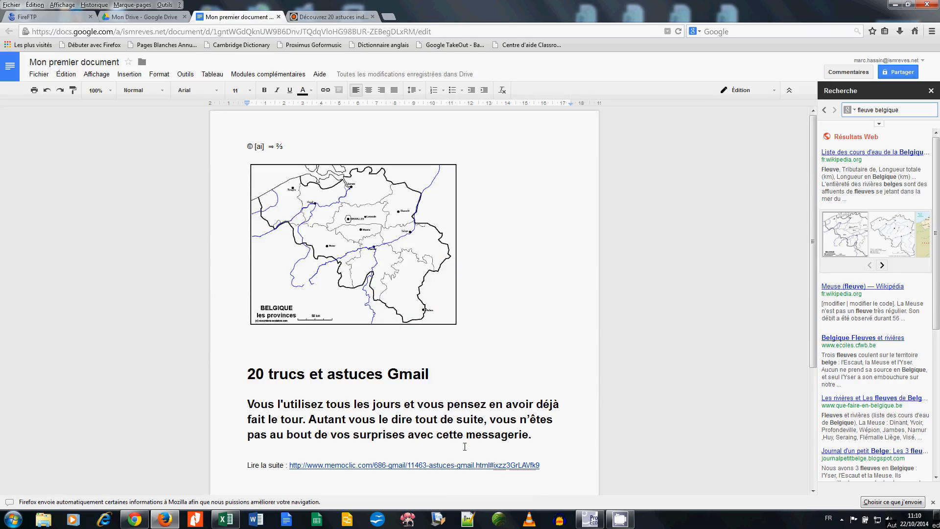
Step: Clear the formatting of the pasted "20 trucs et astuces Gmail" title and its introductory paragraph
click(535, 435)
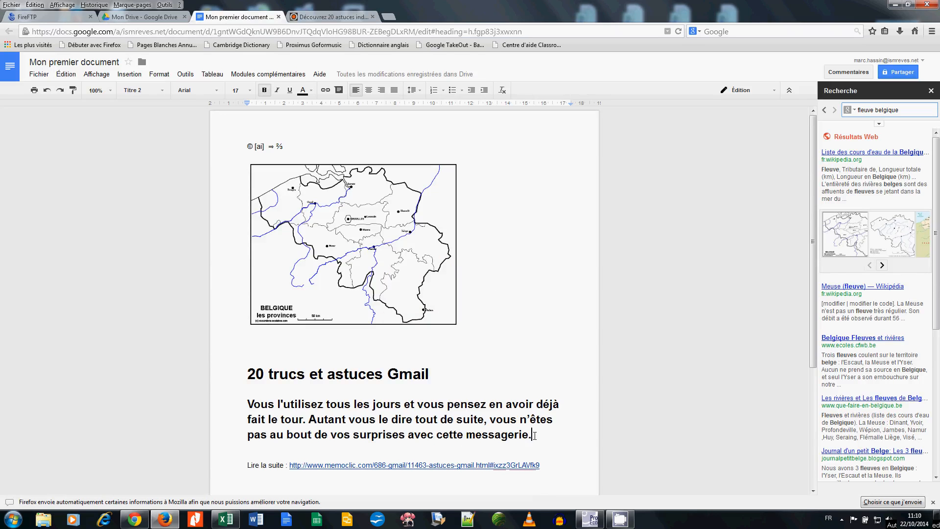
drag(535, 435, 243, 377)
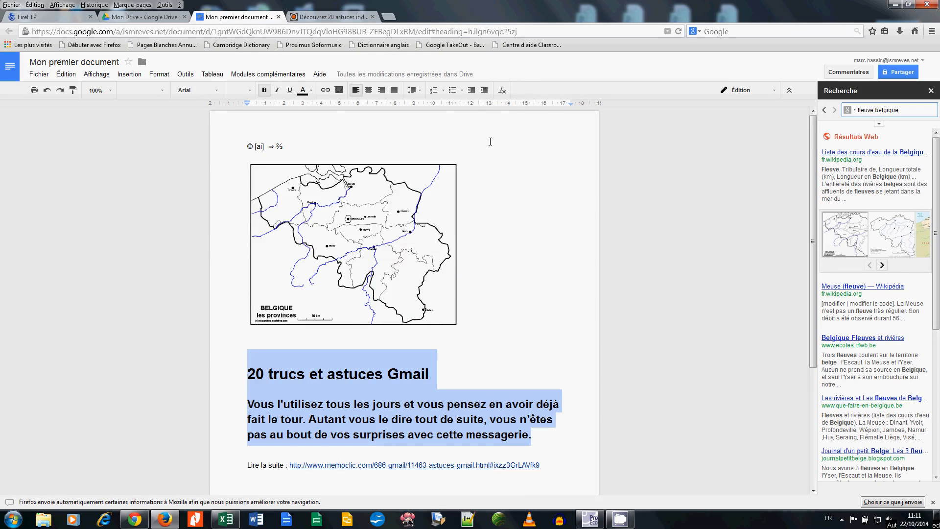
click(502, 91)
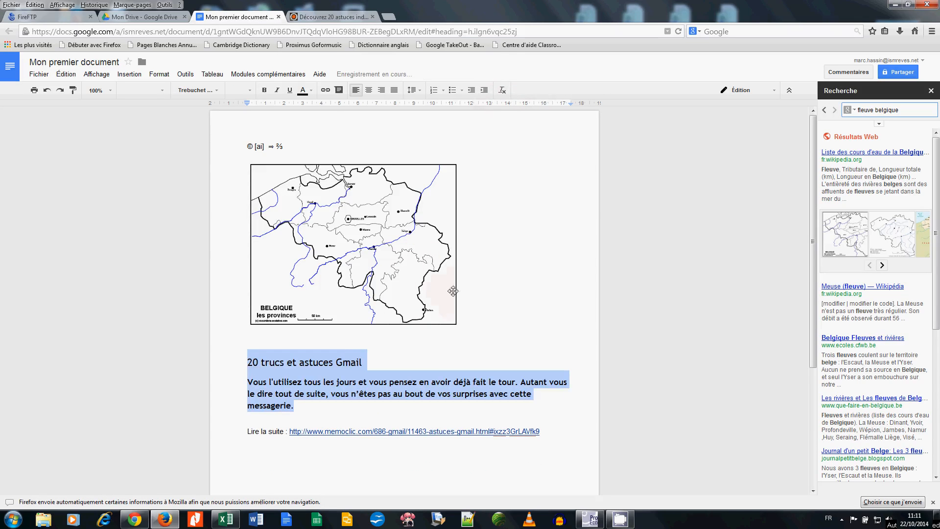
click(414, 362)
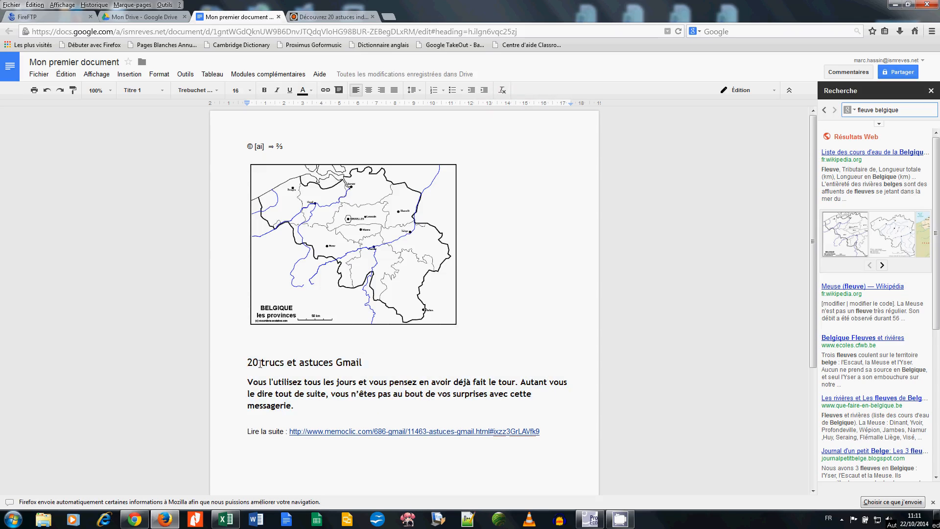
Step: Check the pasted title's style and apply the Normal style to the introductory paragraph below it
click(280, 362)
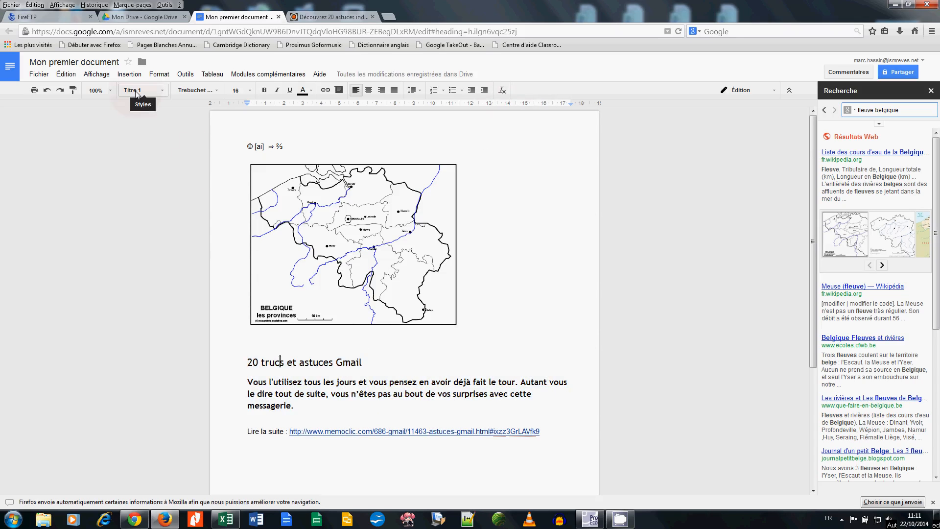
click(388, 383)
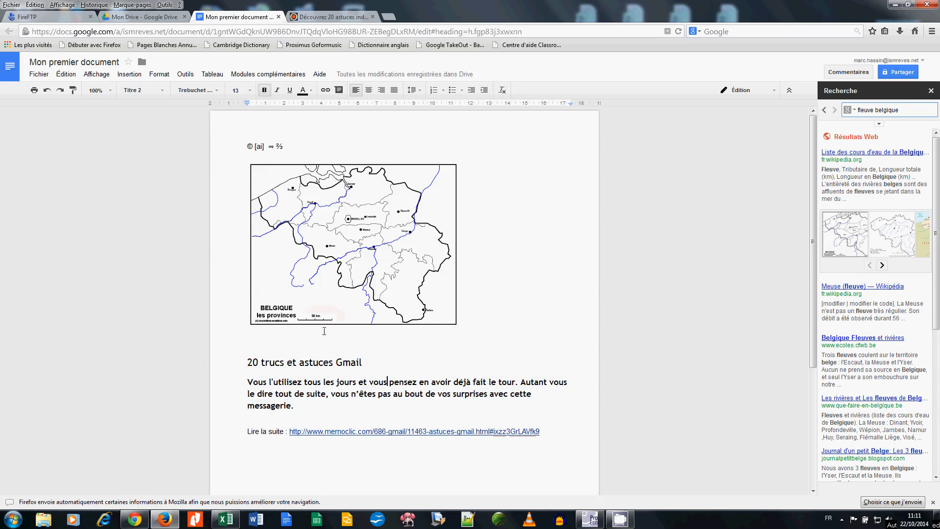
click(164, 94)
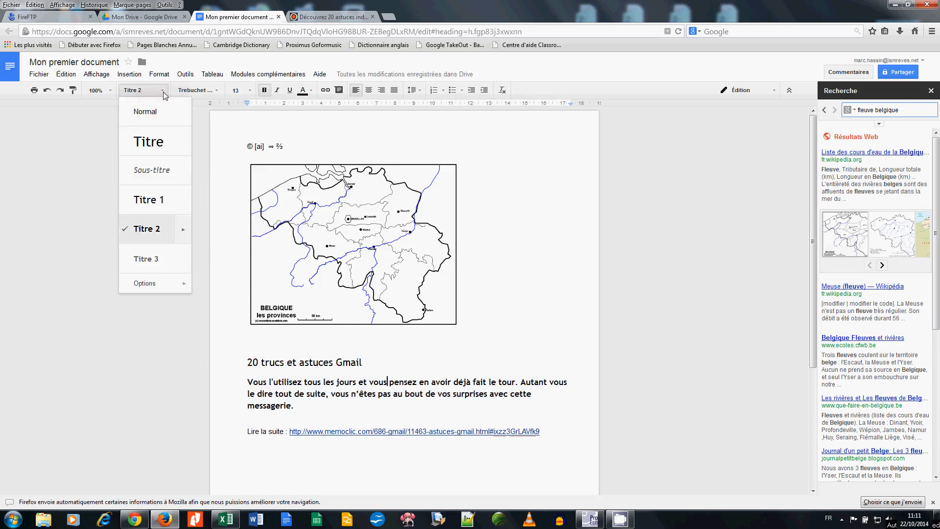
click(141, 113)
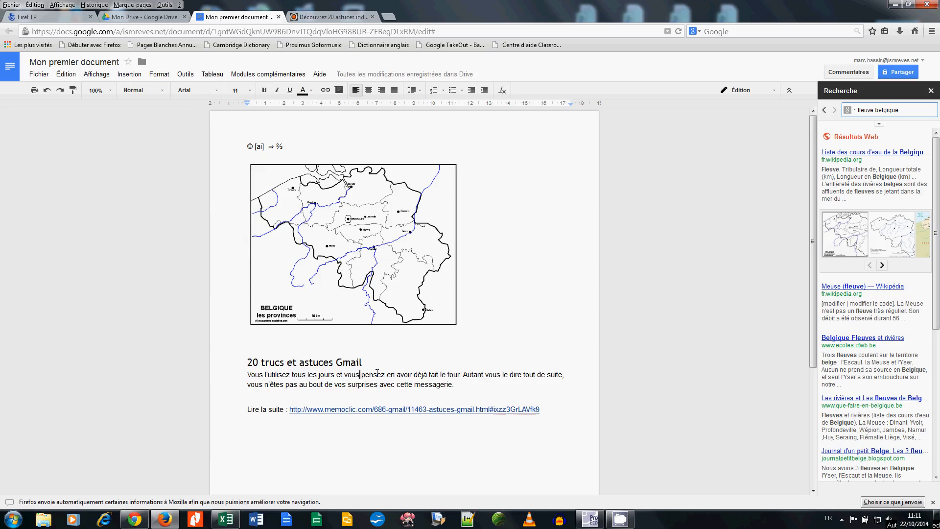
Step: Try the Titre 3 style on the introductory paragraph and set it back to Normal
drag(457, 385, 259, 377)
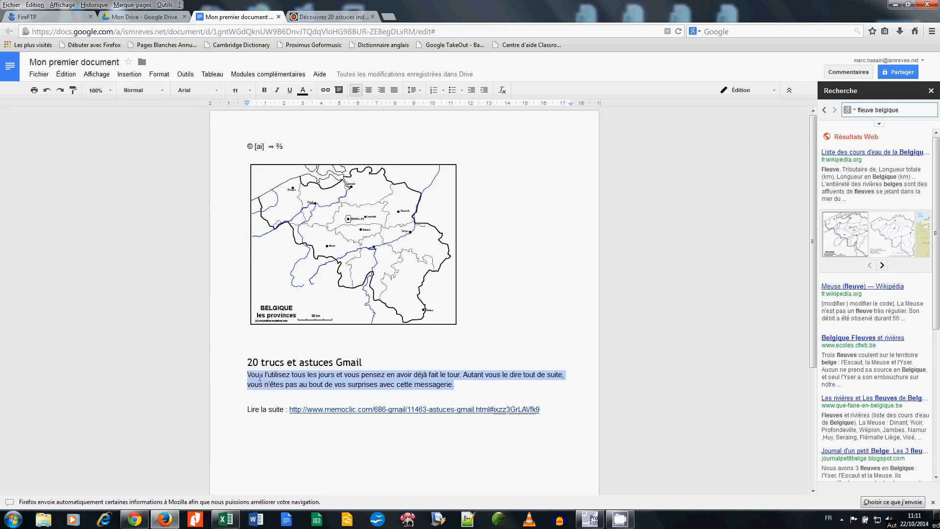
click(391, 377)
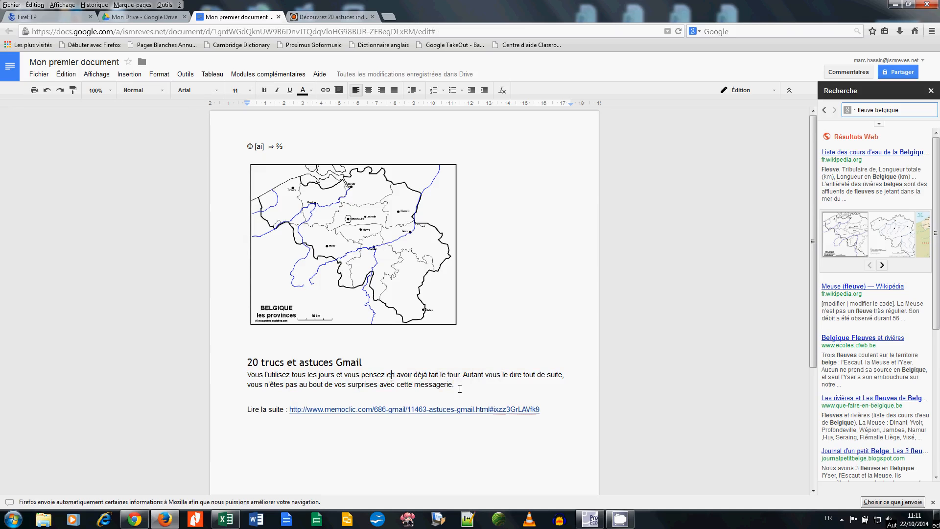
click(162, 94)
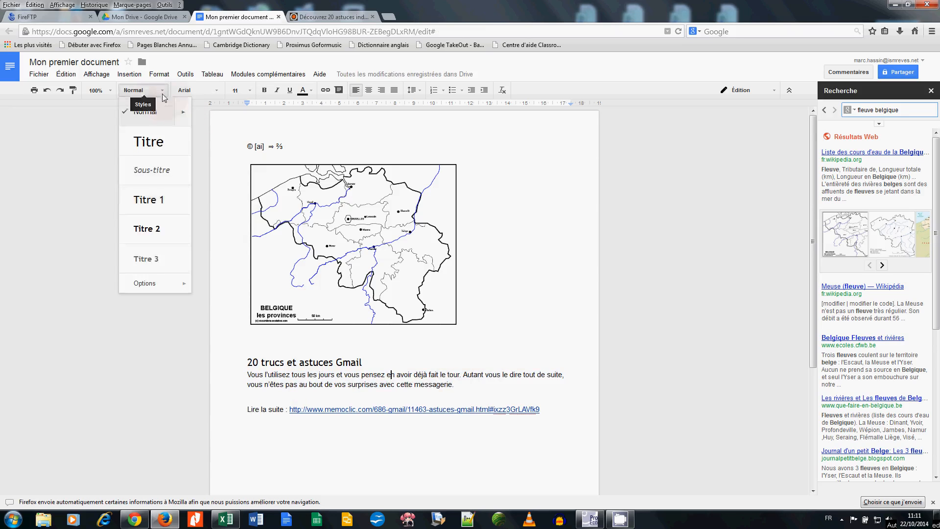
click(156, 261)
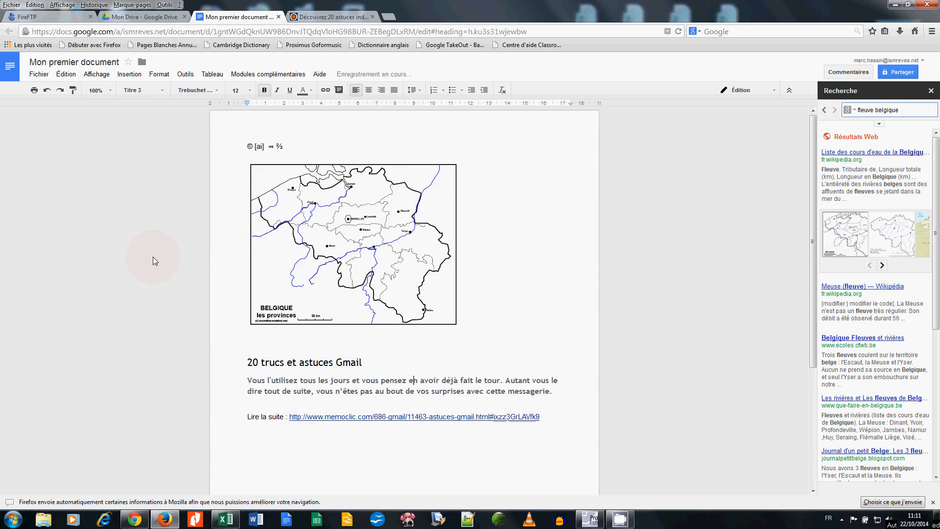
click(159, 91)
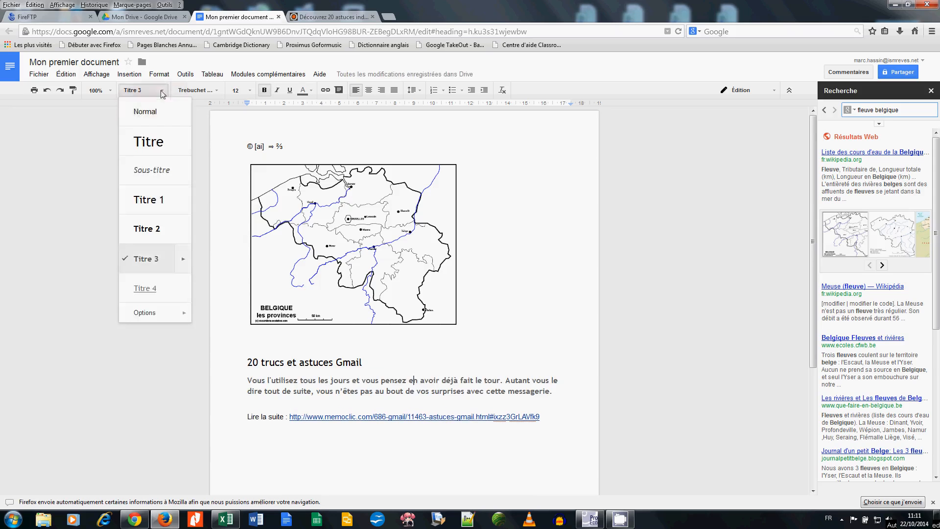
click(138, 116)
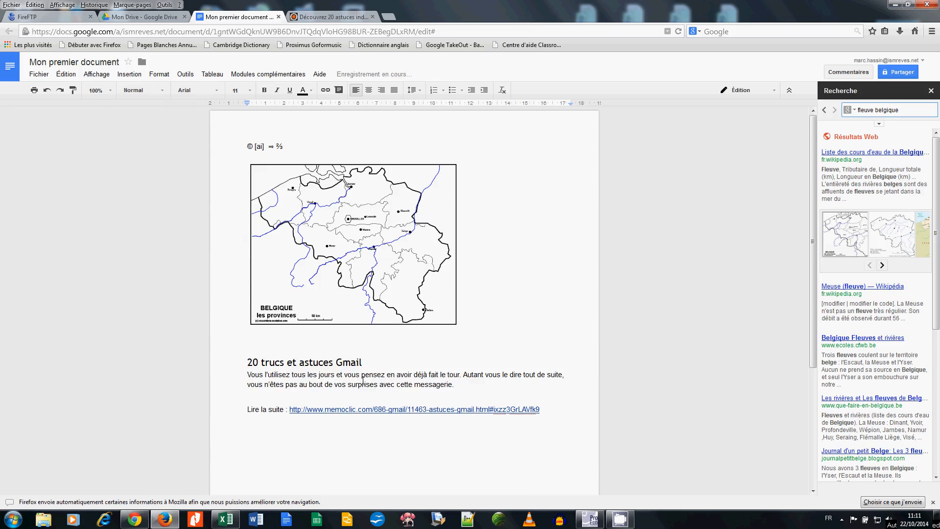